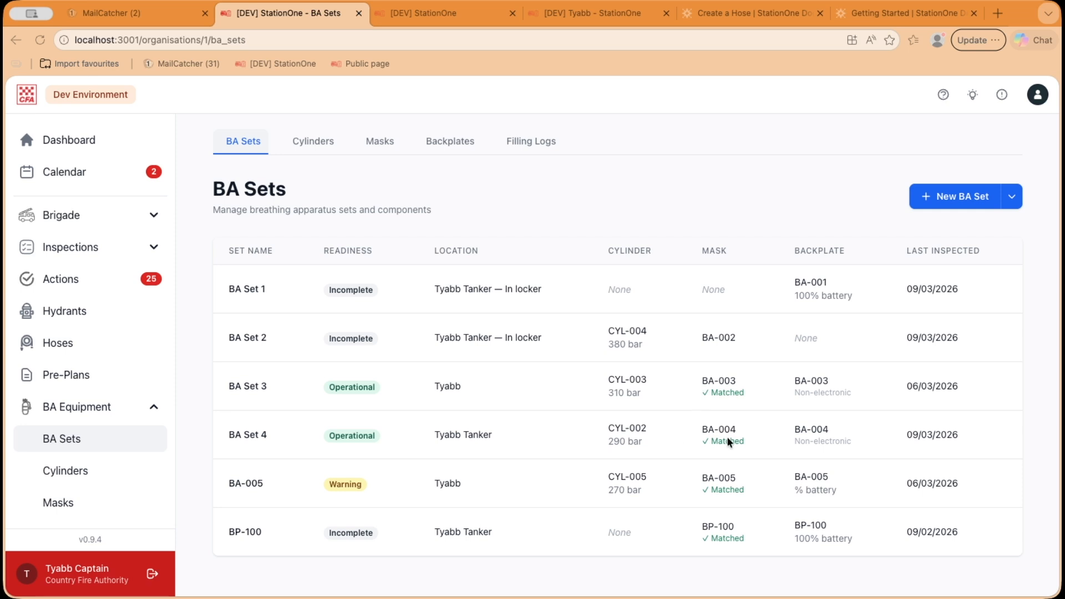
# Review the existing cylinder, mask and backplate lists, and return to the BA sets overview.
pyautogui.click(309, 142)
pyautogui.scroll(-1, 410, 281)
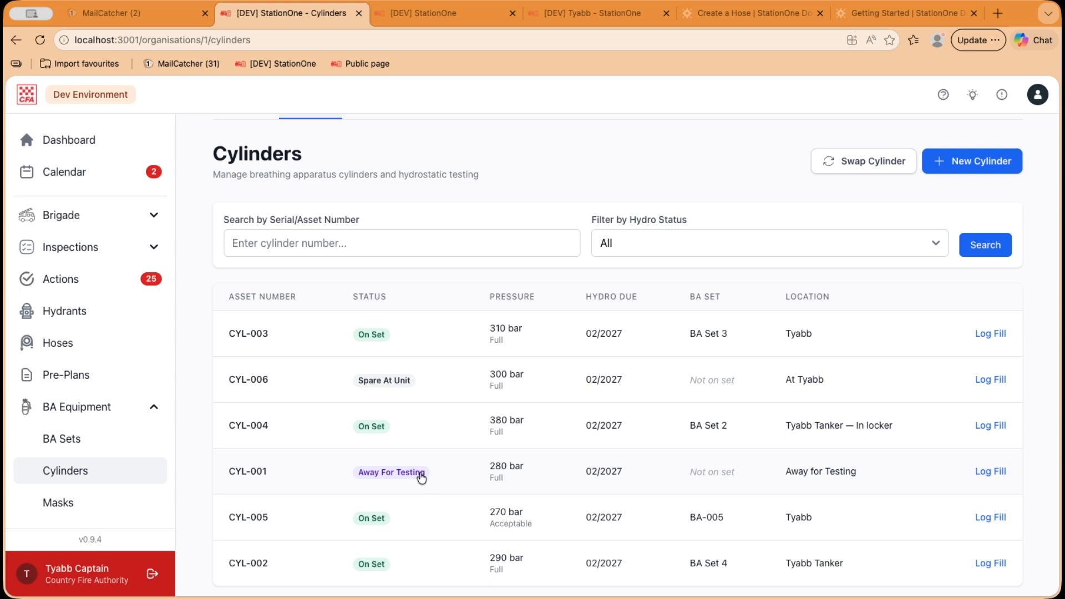
pyautogui.scroll(2, 420, 477)
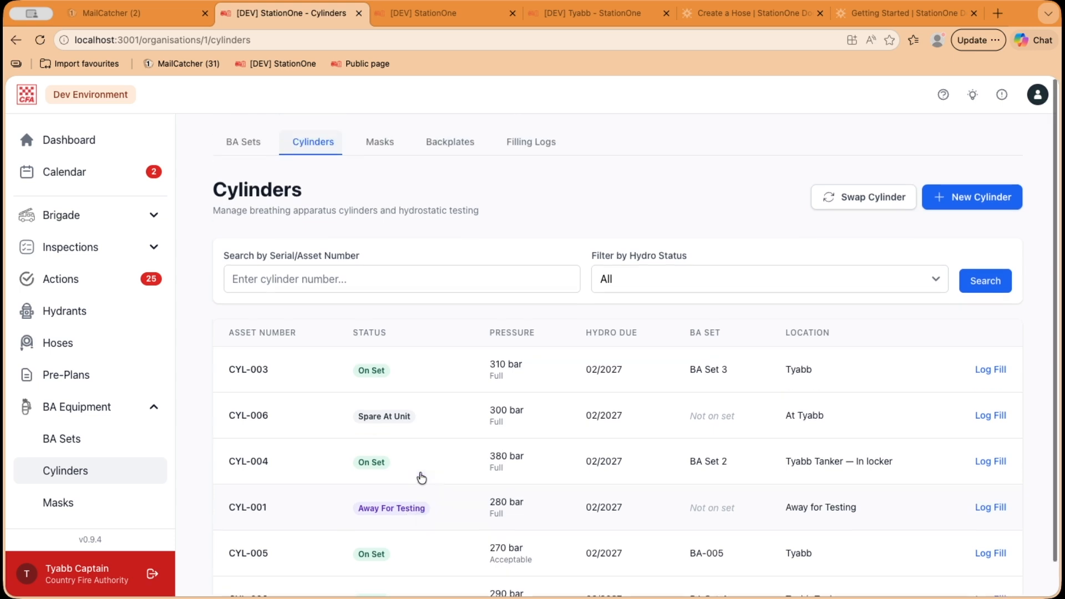
pyautogui.click(381, 146)
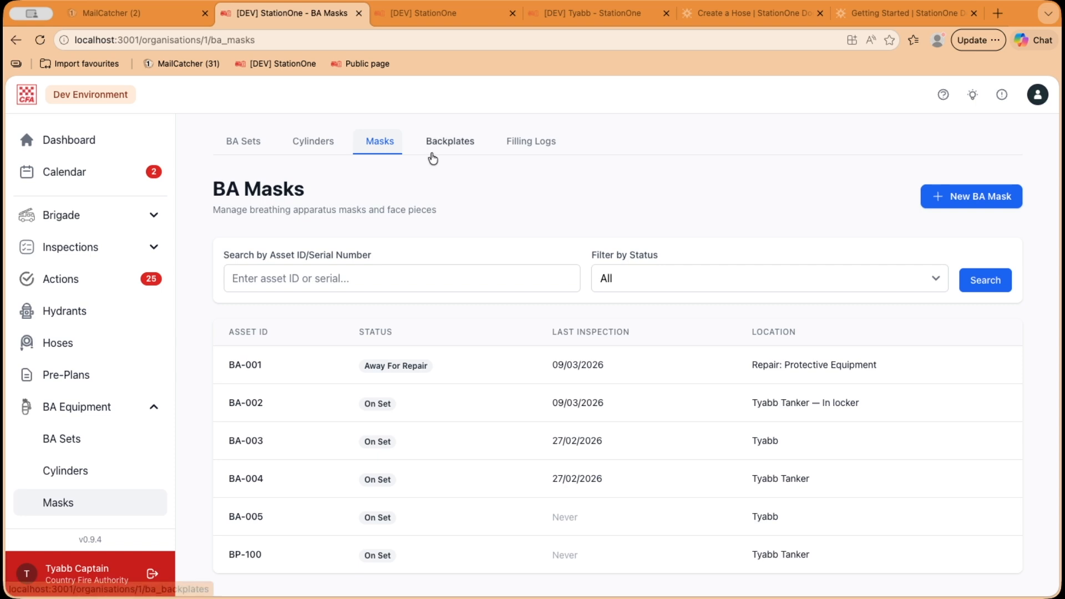
pyautogui.click(447, 142)
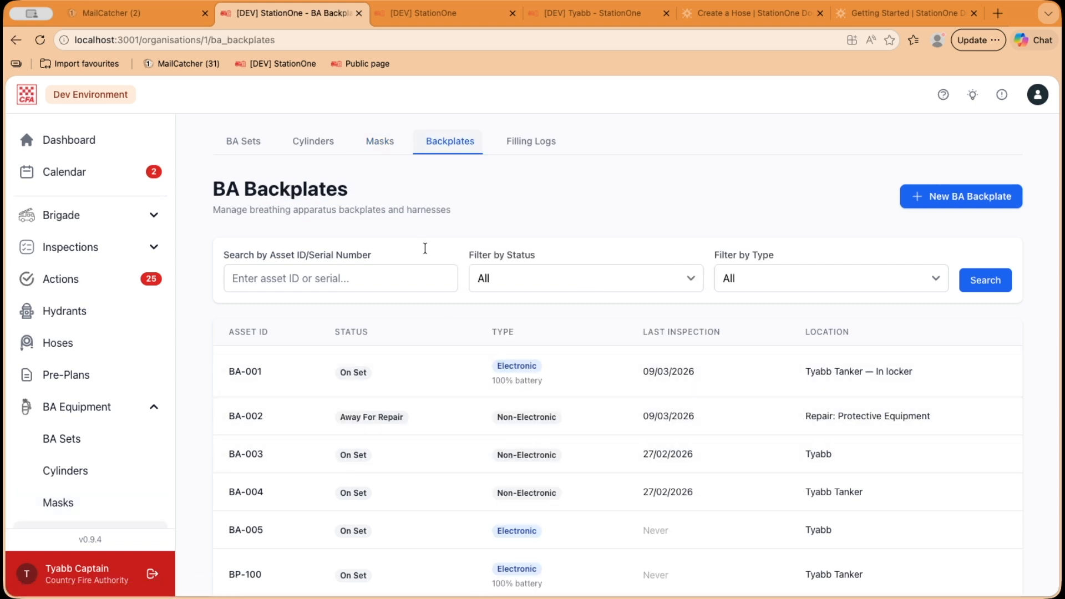
pyautogui.click(379, 147)
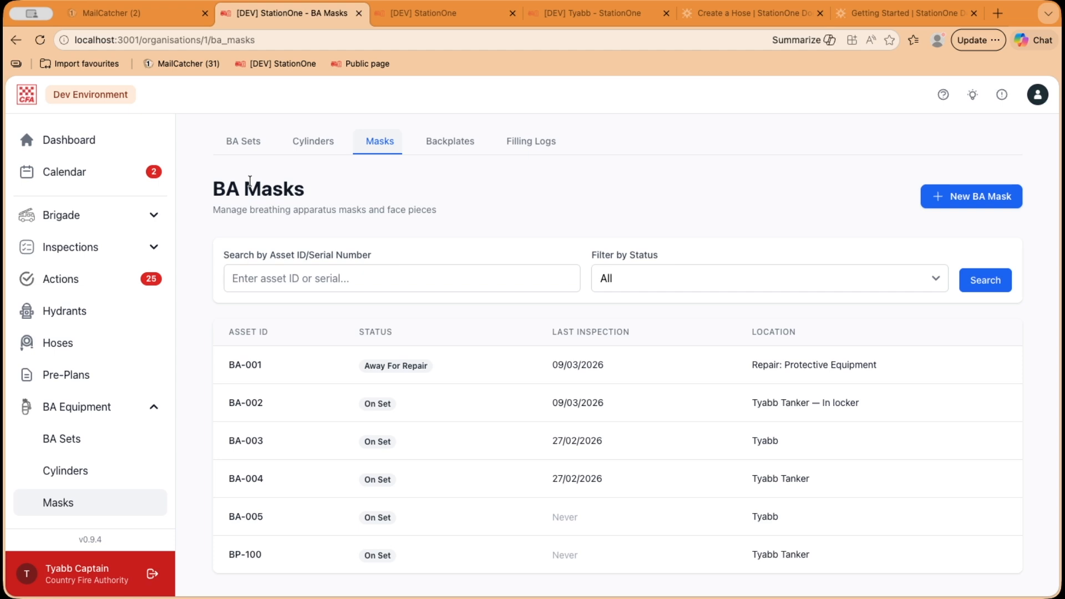
pyautogui.click(246, 148)
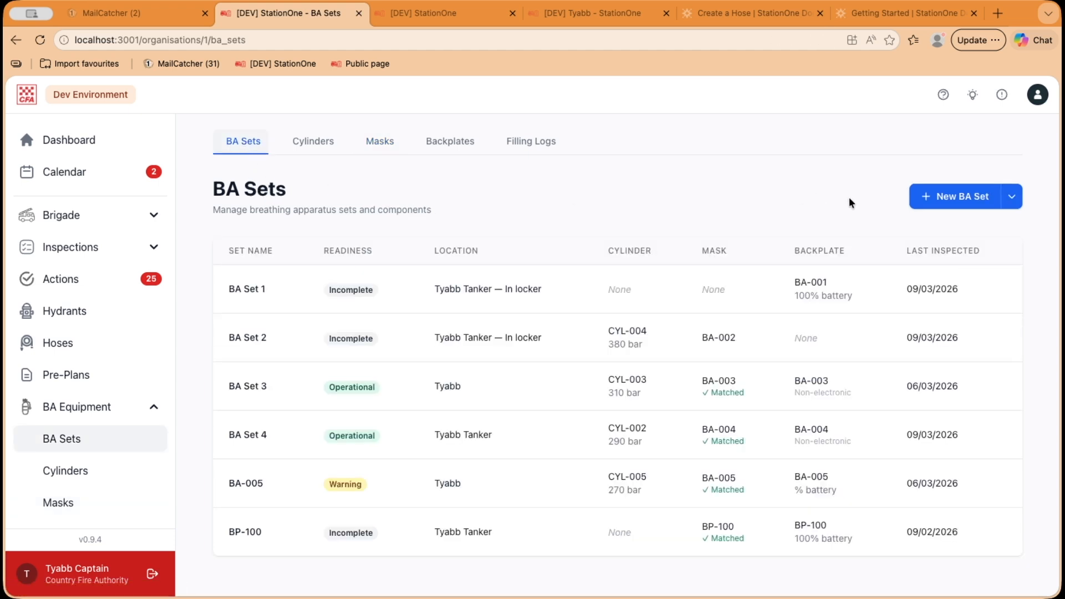
# Start a new BA set with newly created components and enter CFA-1234 as the backplate's asset ID and serial number.
pyautogui.click(1012, 201)
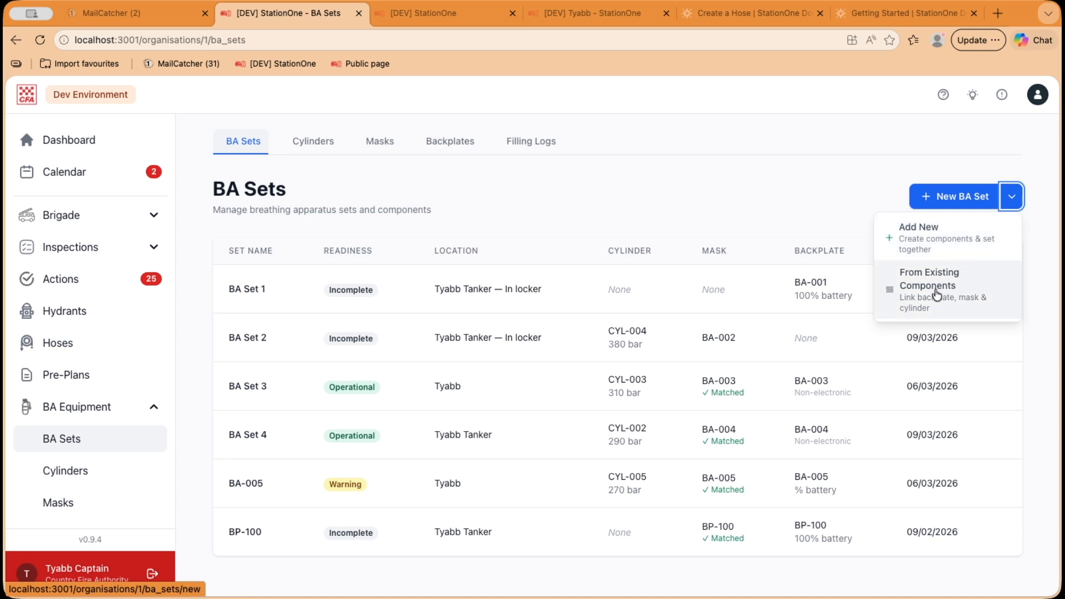
pyautogui.click(924, 249)
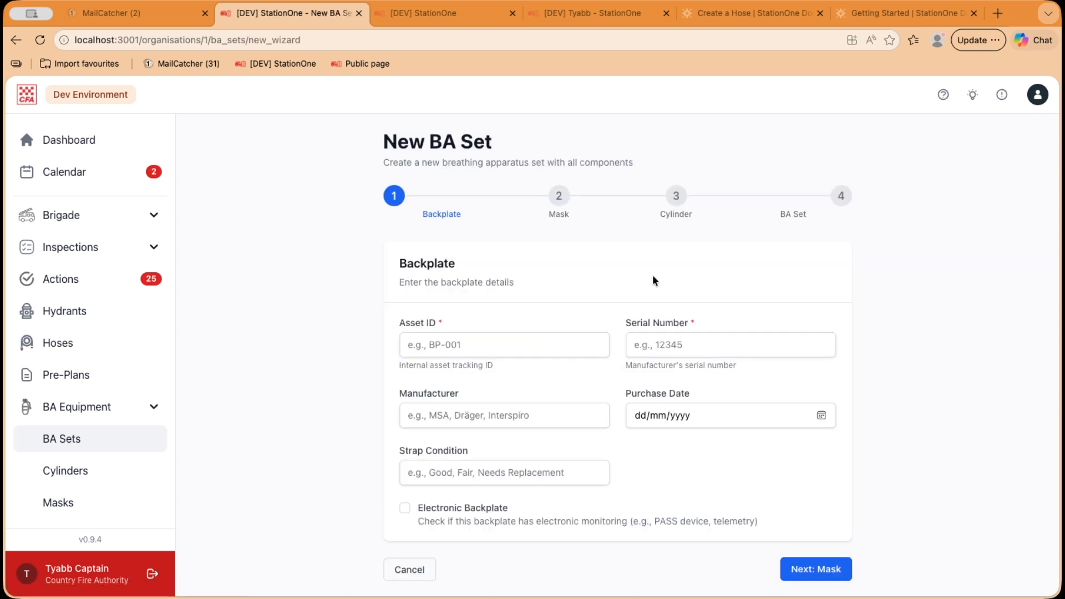
pyautogui.click(506, 337)
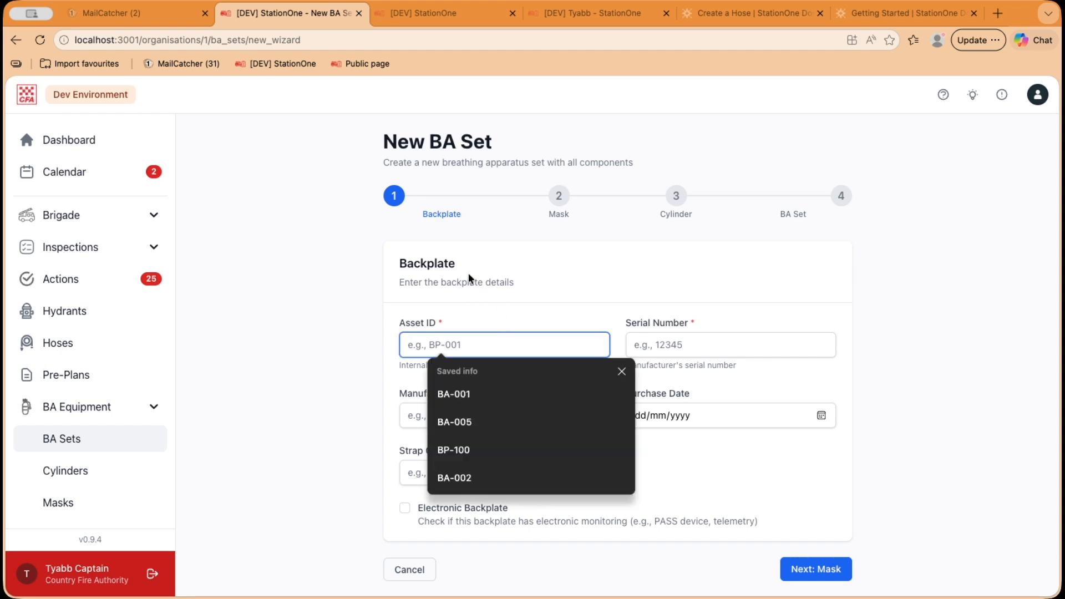
pyautogui.click(622, 371)
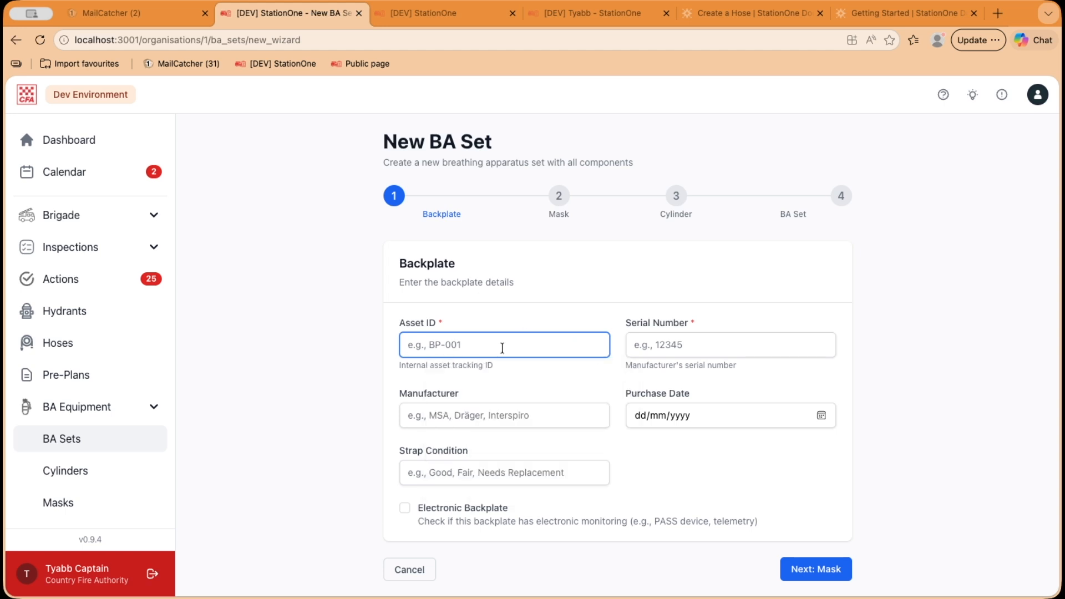
pyautogui.write('CFA-1234')
pyautogui.press('Tab')
pyautogui.write('CFA-1234')
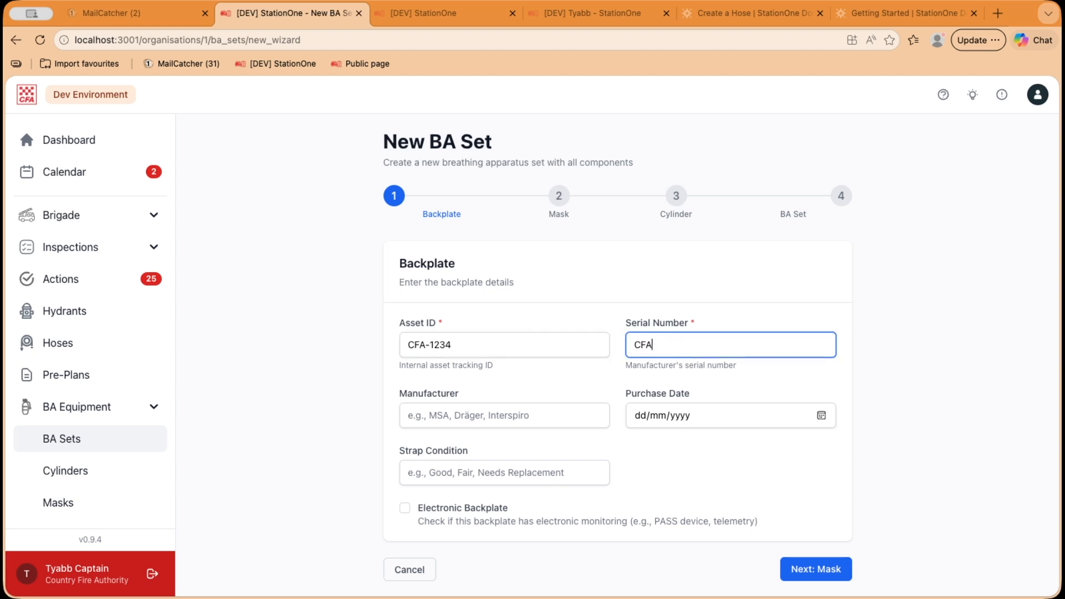
# Set the backplate's manufacturer to MSA and its strap condition to Good.
pyautogui.click(509, 413)
pyautogui.write('MSA')
pyautogui.click(655, 476)
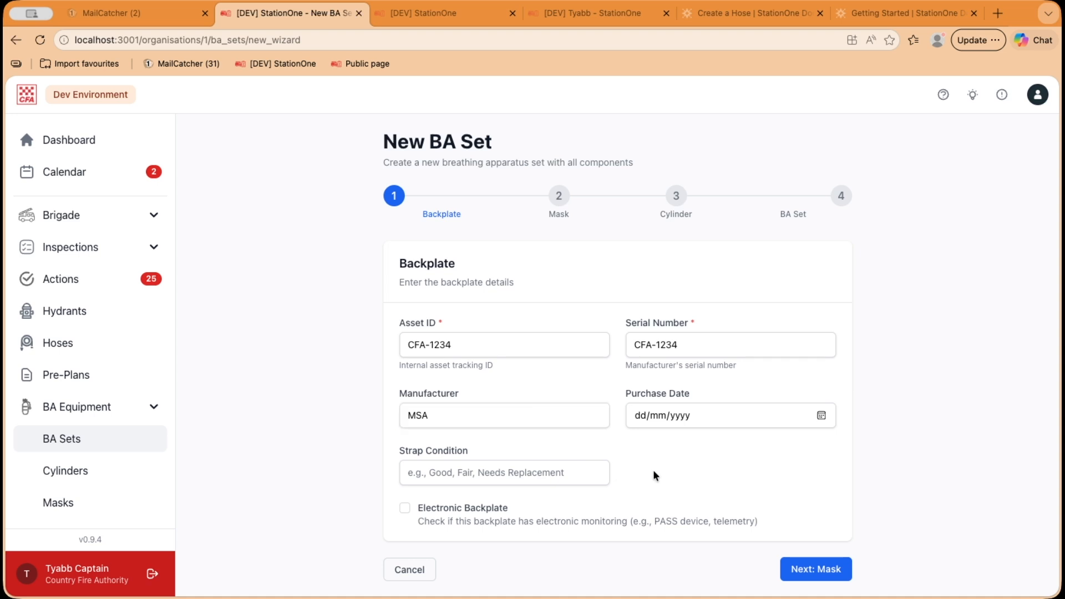
pyautogui.click(419, 477)
pyautogui.write('Good')
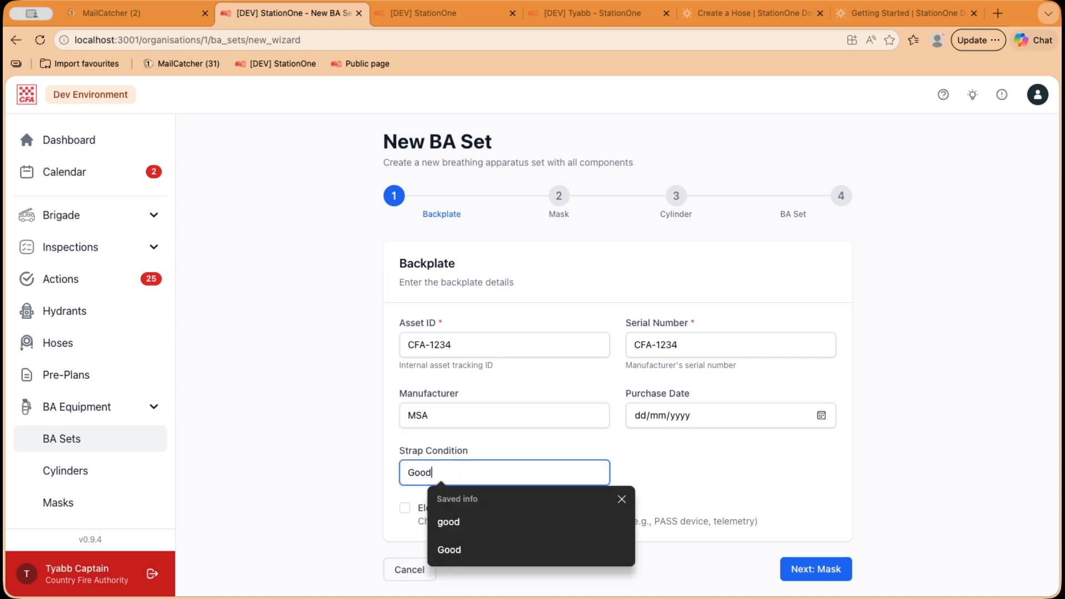
pyautogui.click(779, 499)
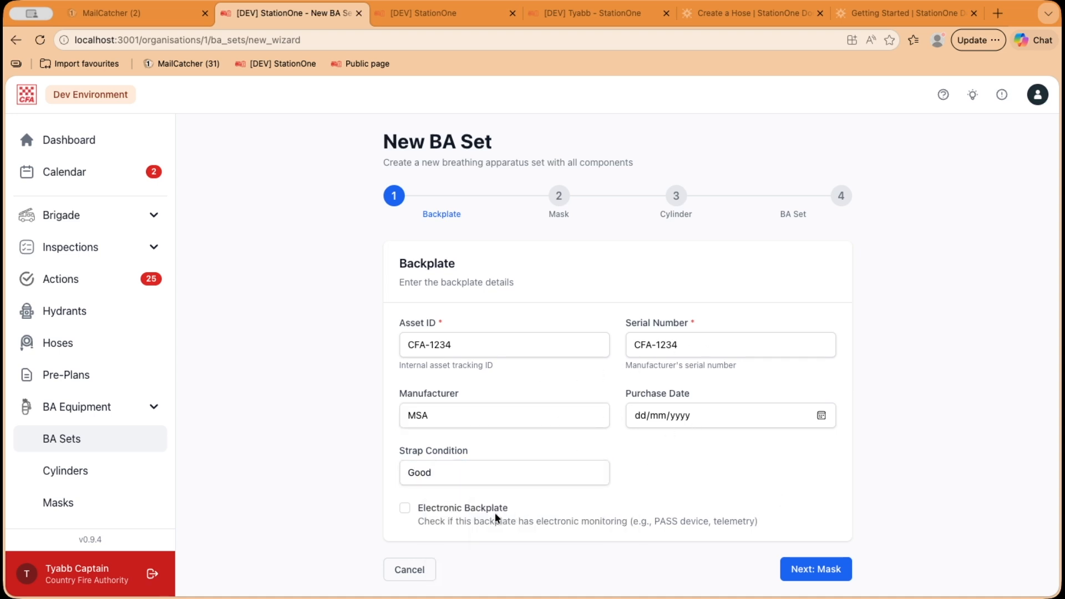
# Mark the backplate as electronic with a 100% battery level, and accept the mask with the same asset ID as the backplate.
pyautogui.click(471, 508)
pyautogui.scroll(-2, 511, 507)
pyautogui.click(440, 502)
pyautogui.write('100')
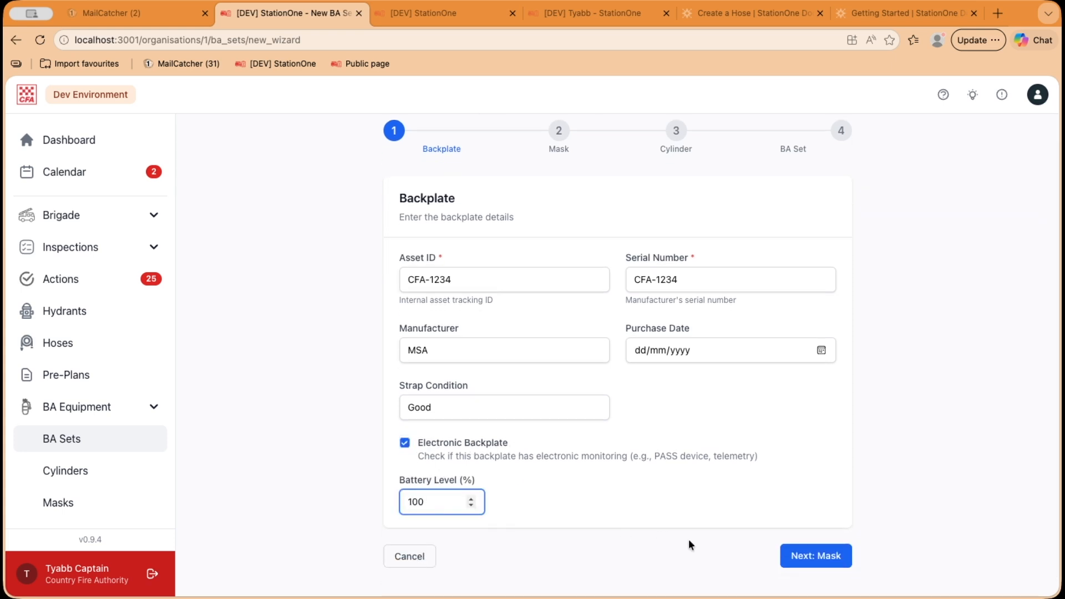
pyautogui.click(787, 555)
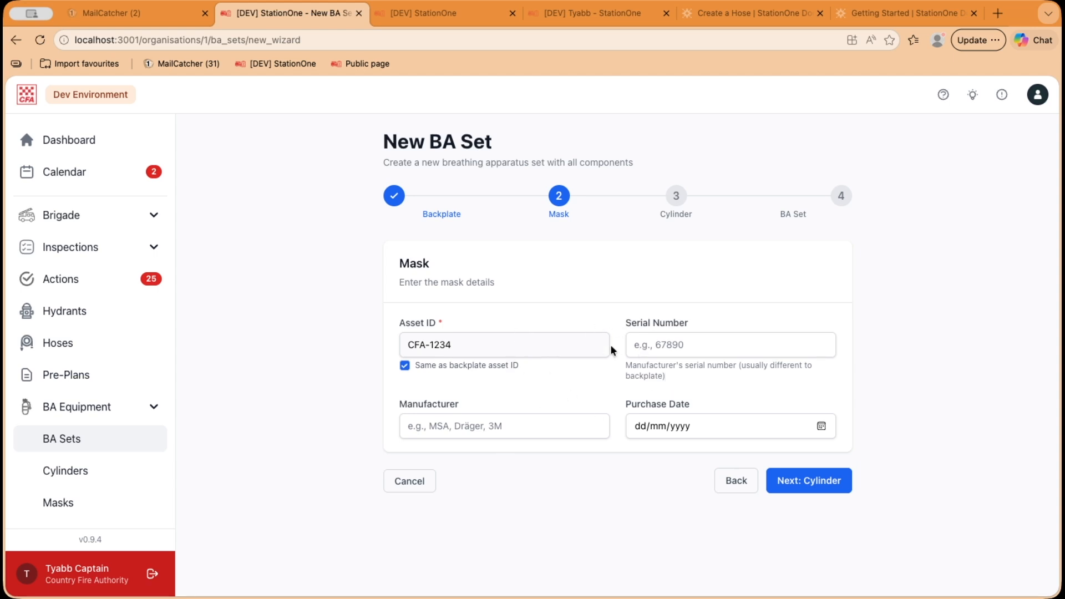
pyautogui.click(800, 481)
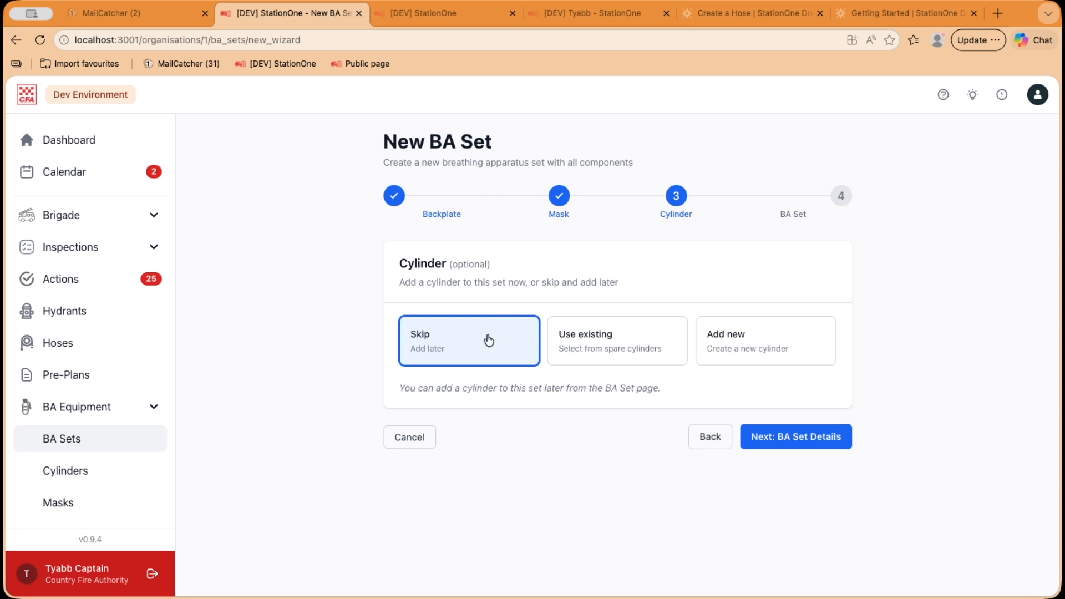
pyautogui.click(598, 351)
pyautogui.click(528, 409)
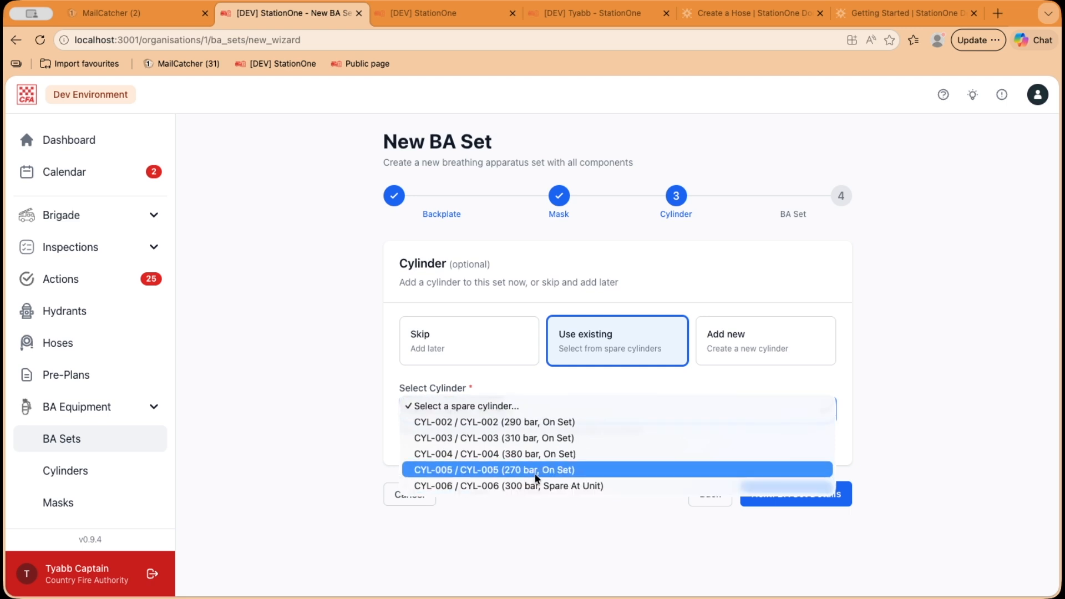
pyautogui.click(770, 367)
# Add a new cylinder to the set with asset number BRHM5712 and a current pressure of 300 bar.
pyautogui.click(768, 358)
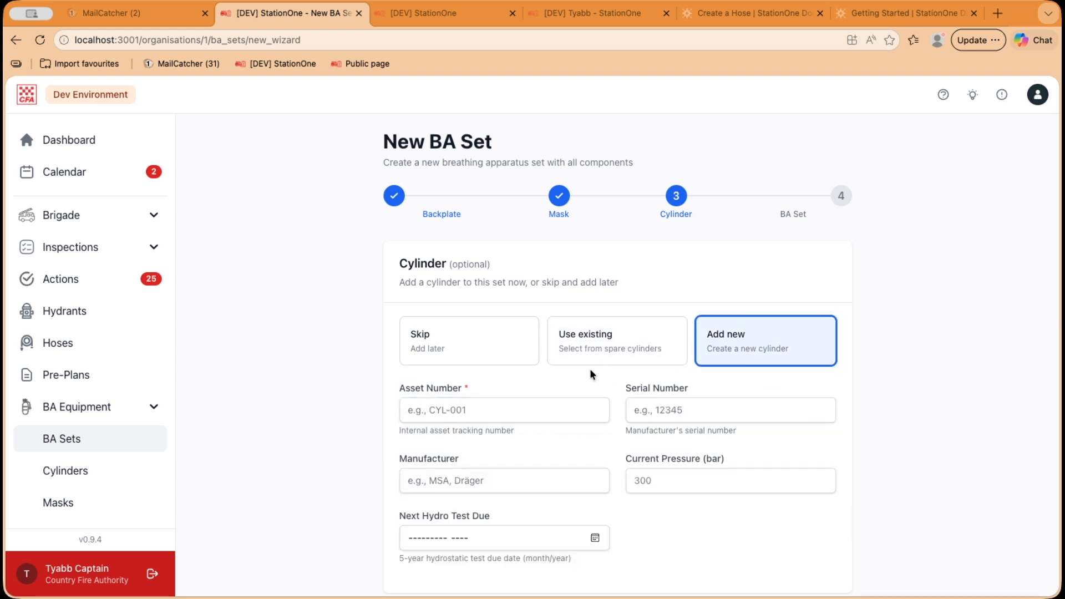
pyautogui.click(572, 403)
pyautogui.click(622, 437)
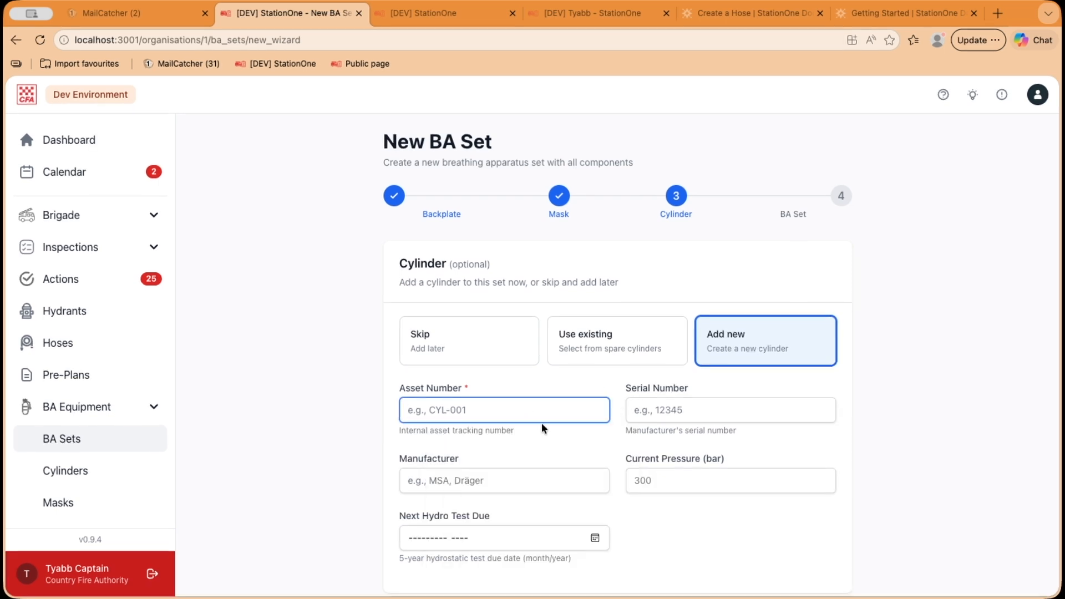
pyautogui.write('BRHM5712')
pyautogui.scroll(-2, 707, 423)
pyautogui.click(704, 406)
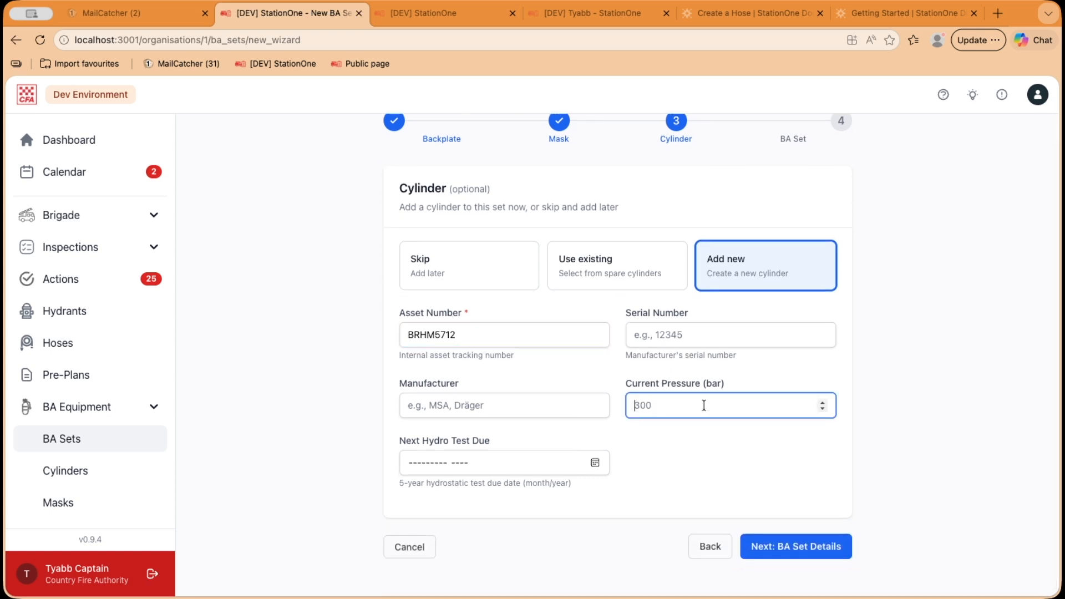
pyautogui.write('300')
# Set the cylinder's next hydro test due date to March 2028 and continue to the BA set details.
pyautogui.click(440, 455)
pyautogui.click(595, 464)
pyautogui.click(493, 514)
pyautogui.click(503, 464)
pyautogui.click(458, 462)
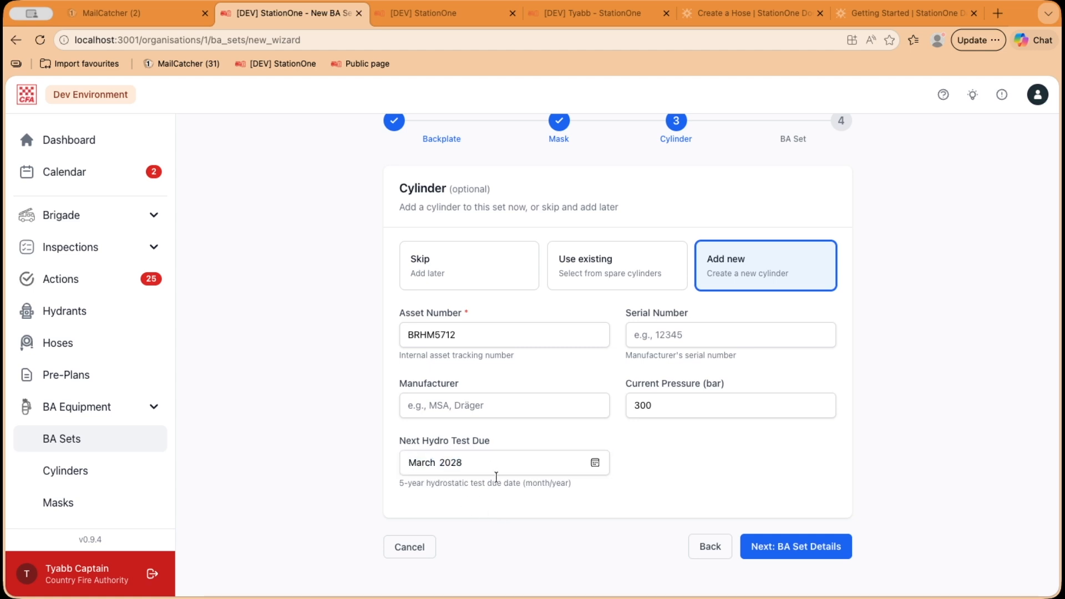
pyautogui.click(813, 547)
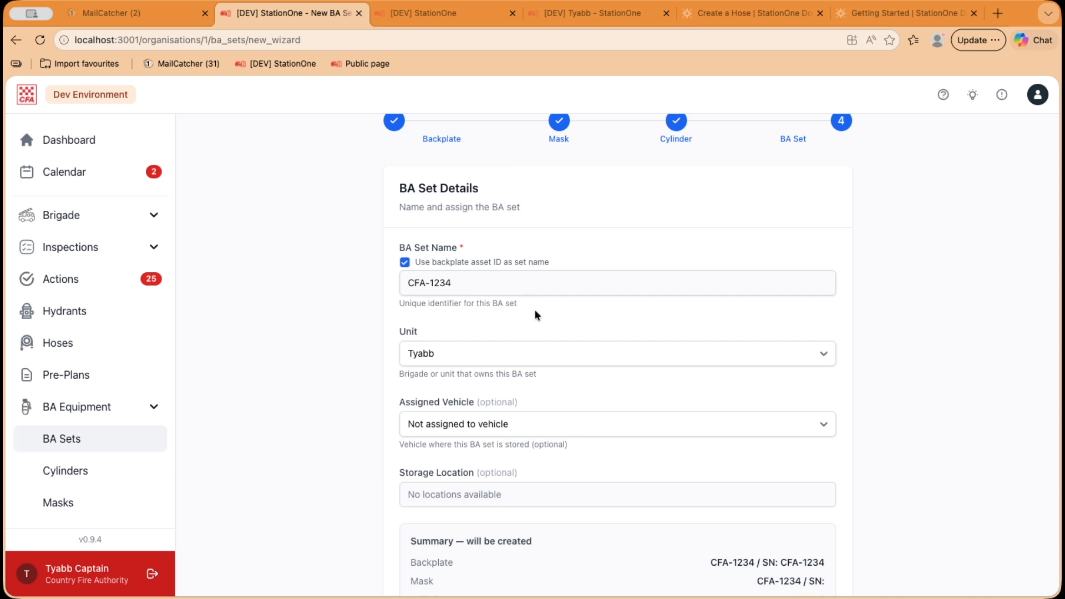
# Assign the BA set to the Tyabb Tanker vehicle, keeping the backplate asset ID as its name, and create the set.
pyautogui.scroll(-2, 488, 317)
pyautogui.click(517, 369)
pyautogui.click(513, 396)
pyautogui.scroll(-3, 512, 398)
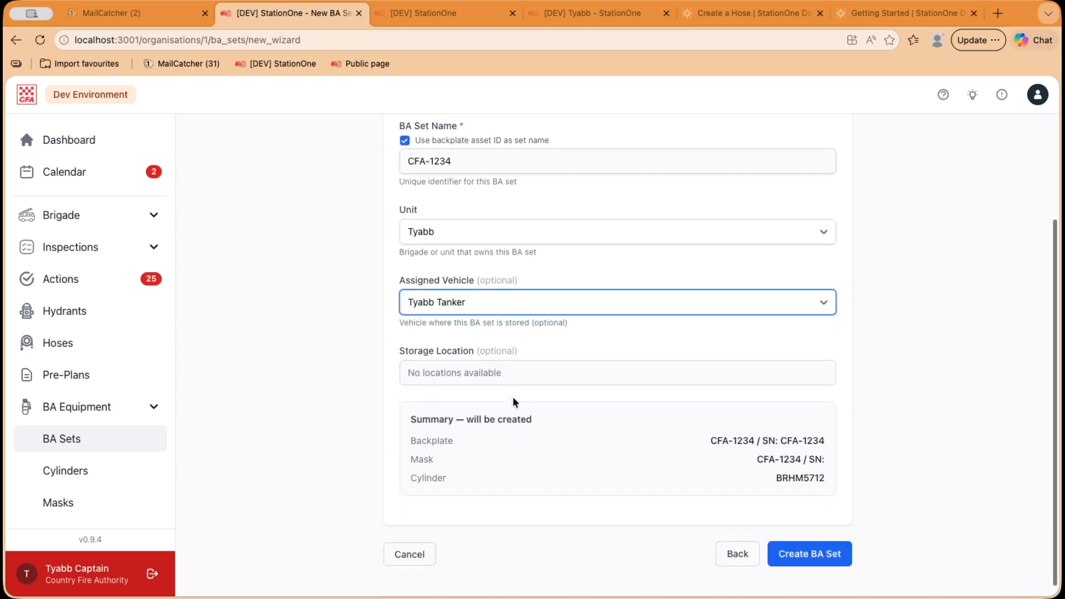
pyautogui.click(811, 534)
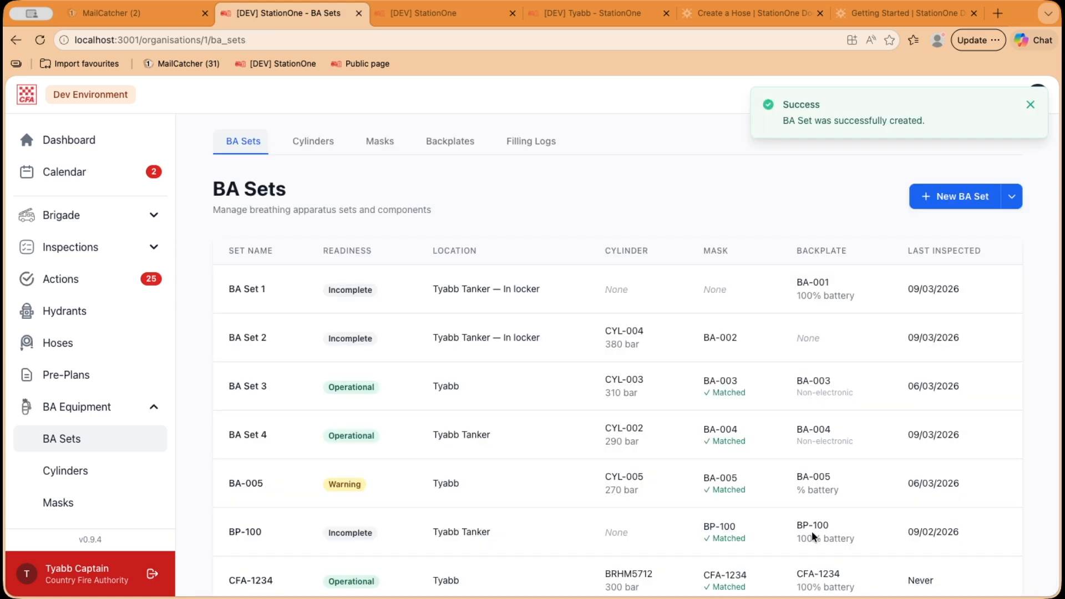
# Check the BA sets, cylinders, masks and backplates lists for the newly created set and its components.
pyautogui.scroll(-1, 605, 301)
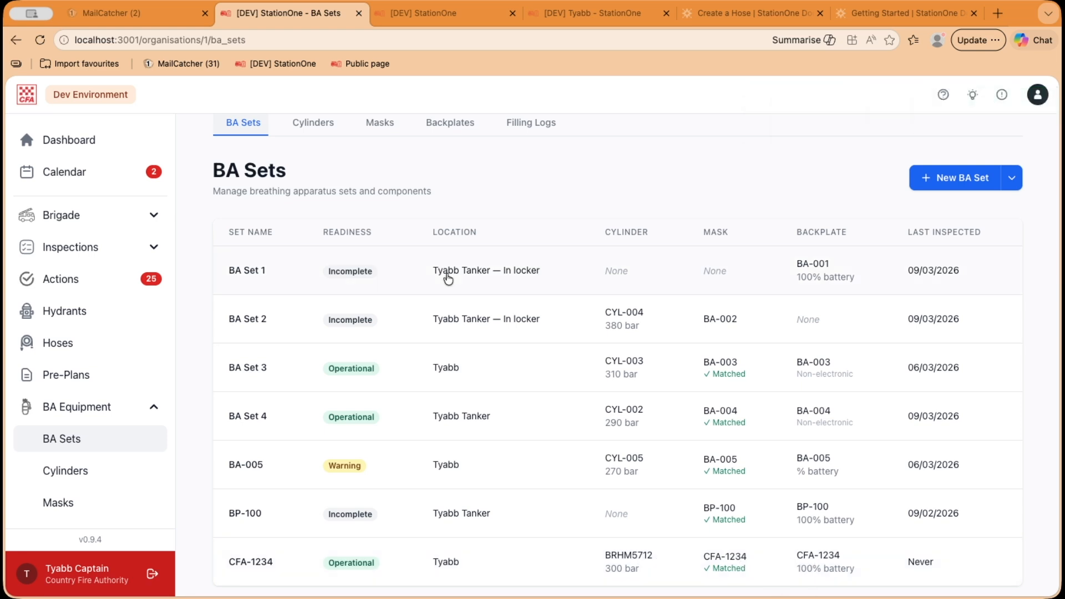
pyautogui.click(310, 123)
pyautogui.scroll(-2, 411, 304)
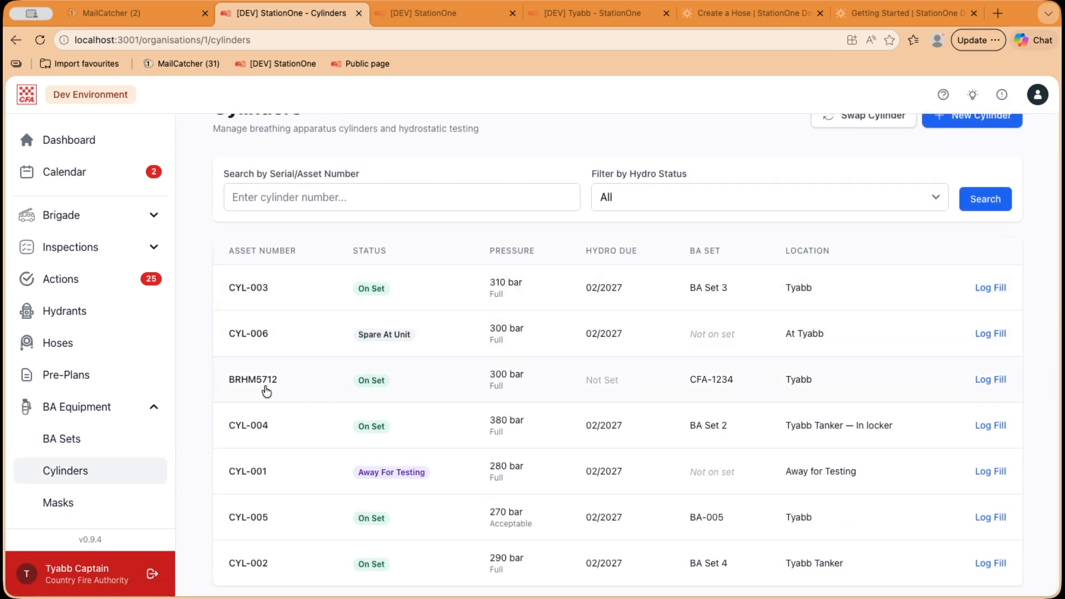
pyautogui.scroll(2, 327, 125)
pyautogui.click(380, 139)
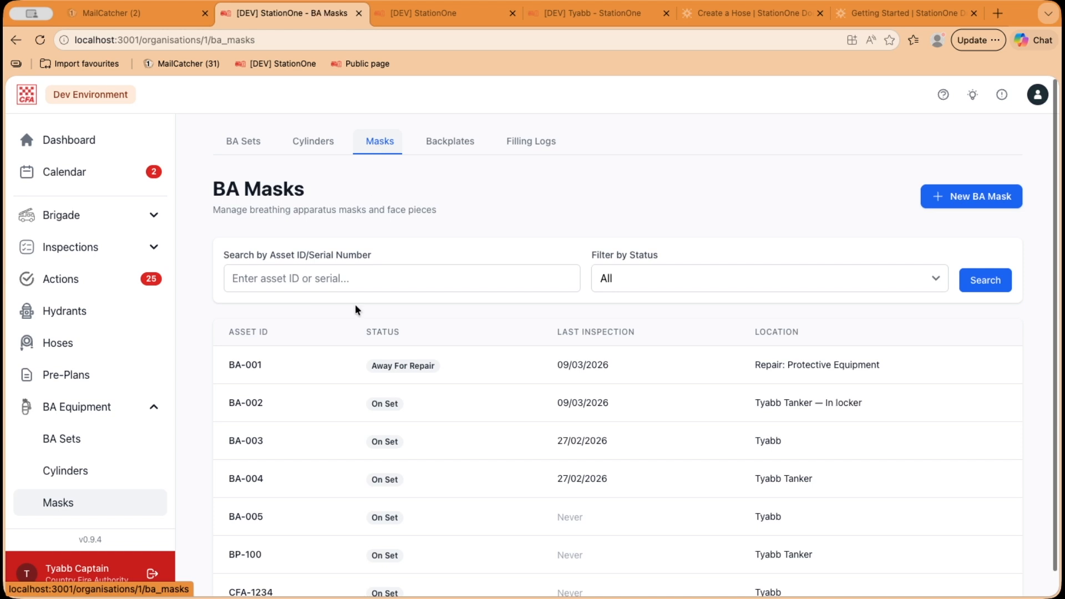
pyautogui.scroll(-1, 311, 471)
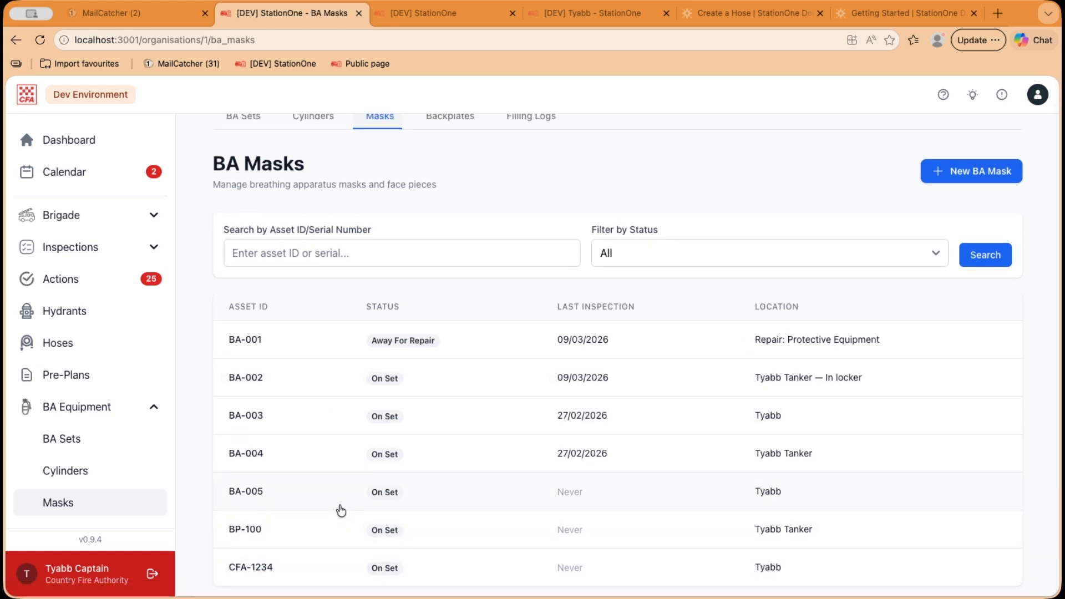
pyautogui.scroll(2, 483, 352)
pyautogui.click(443, 142)
pyautogui.scroll(-2, 466, 488)
pyautogui.scroll(2, 438, 422)
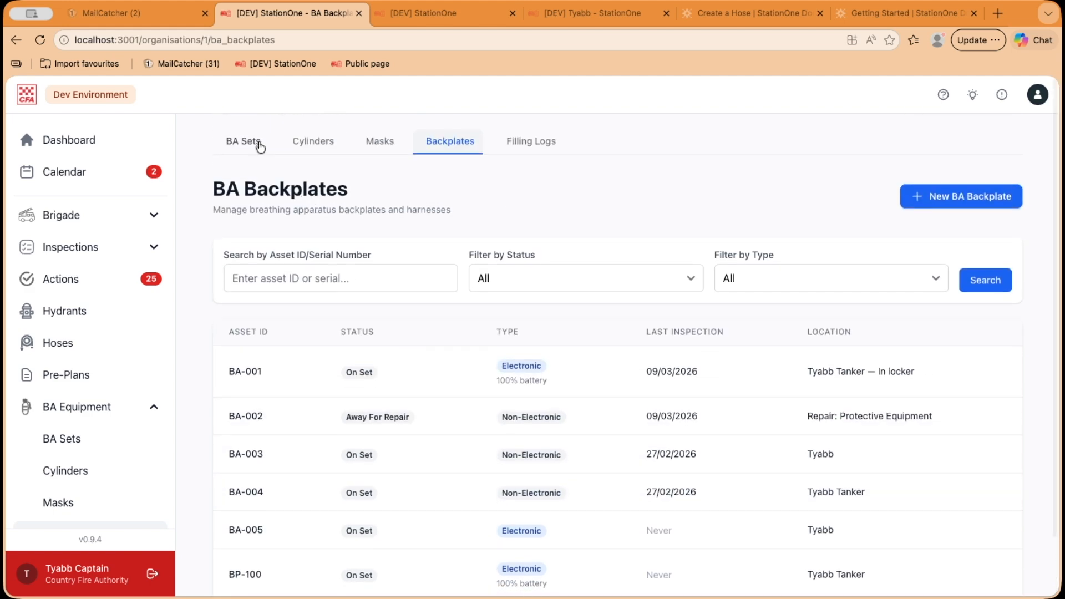
pyautogui.click(260, 144)
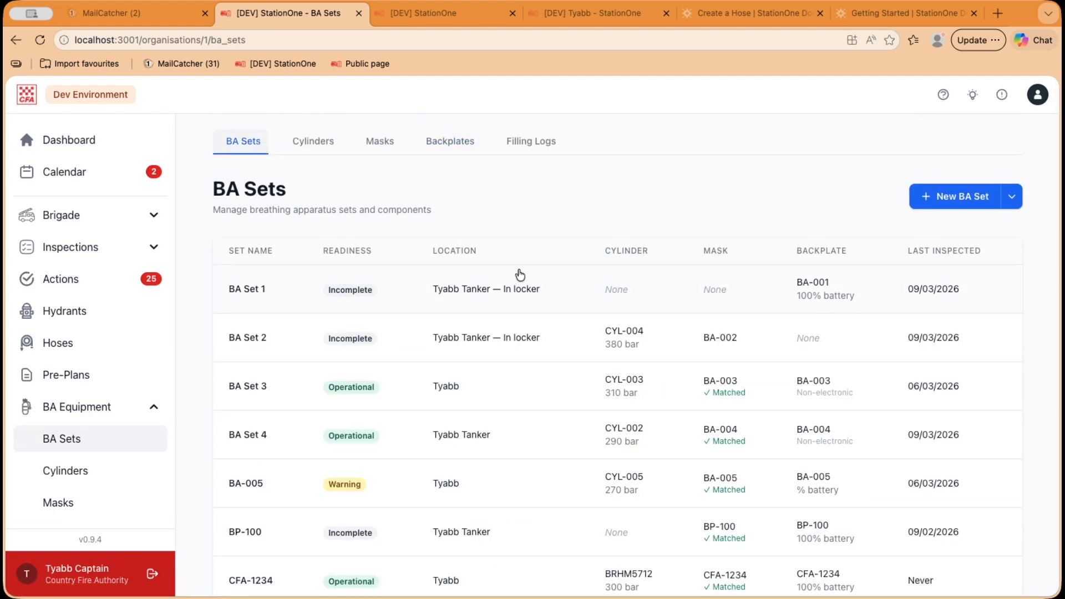
# Change the current status of mask BA-001 to Spare at Unit and save the mask.
pyautogui.click(379, 146)
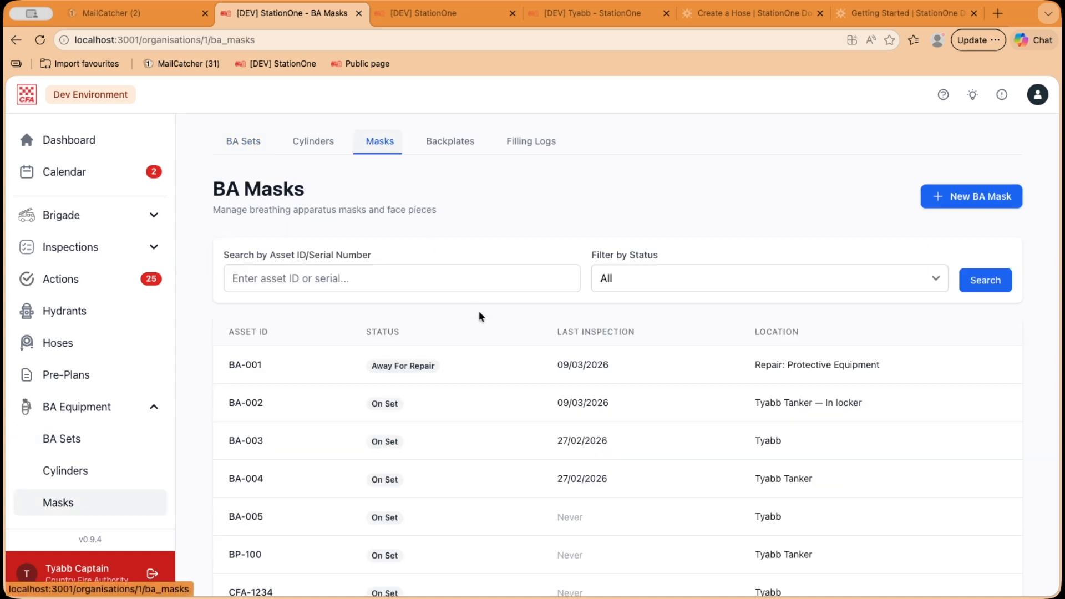
pyautogui.click(502, 383)
pyautogui.click(867, 162)
pyautogui.scroll(-5, 770, 356)
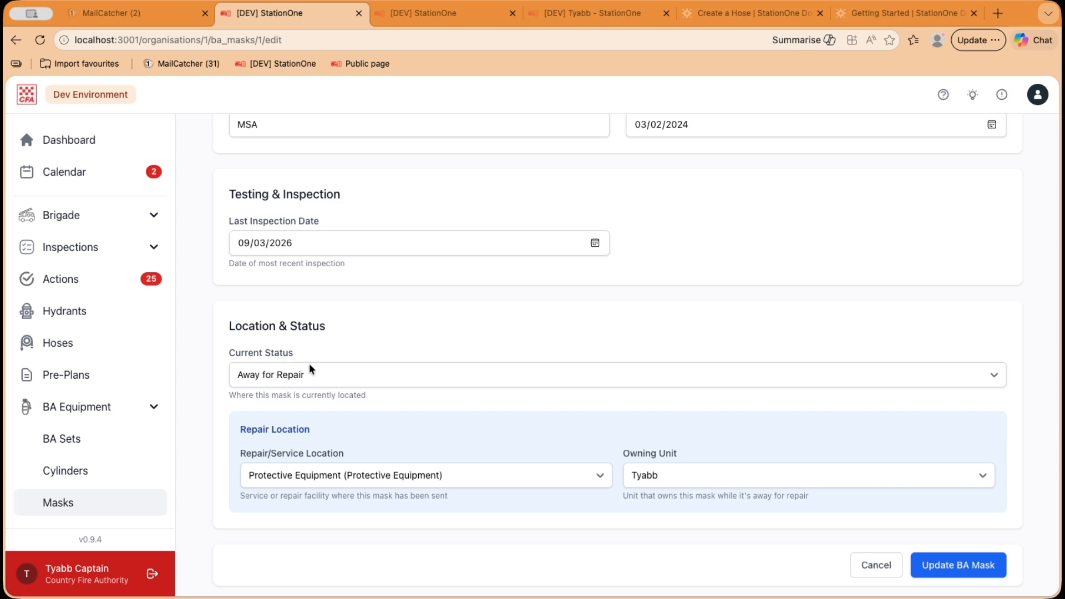
pyautogui.click(411, 381)
pyautogui.click(343, 353)
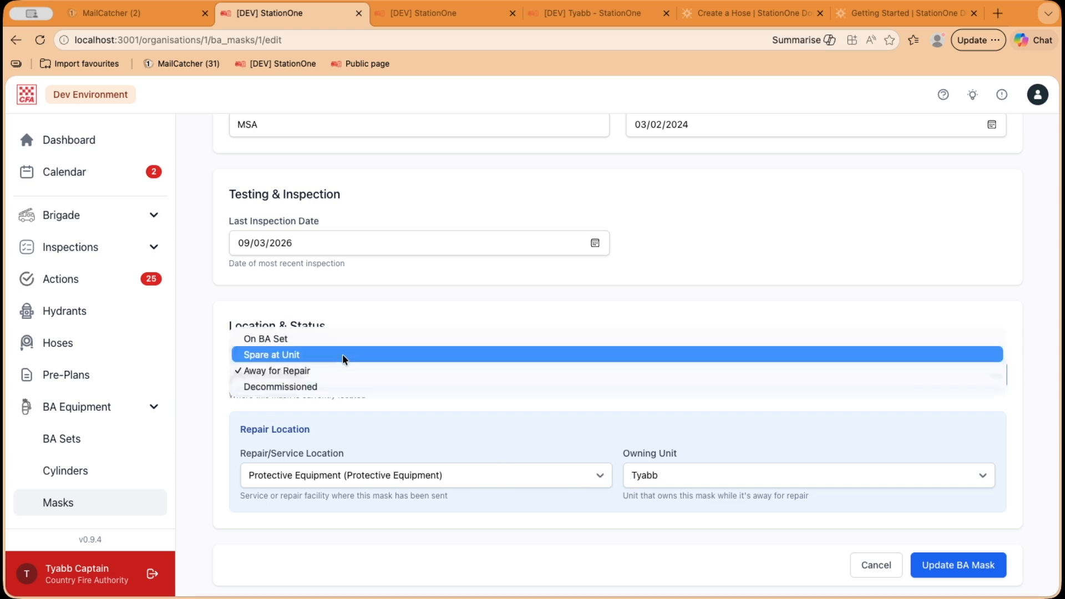
pyautogui.click(980, 560)
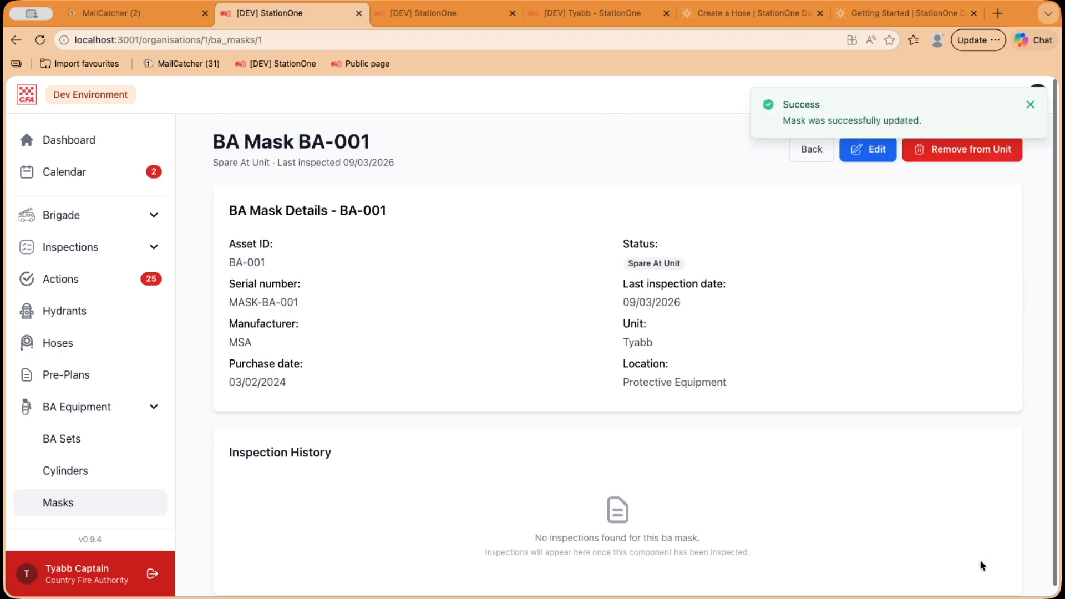
# Check the status of mask BA-001 in the masks list and view the details of backplate BA-001.
pyautogui.click(811, 149)
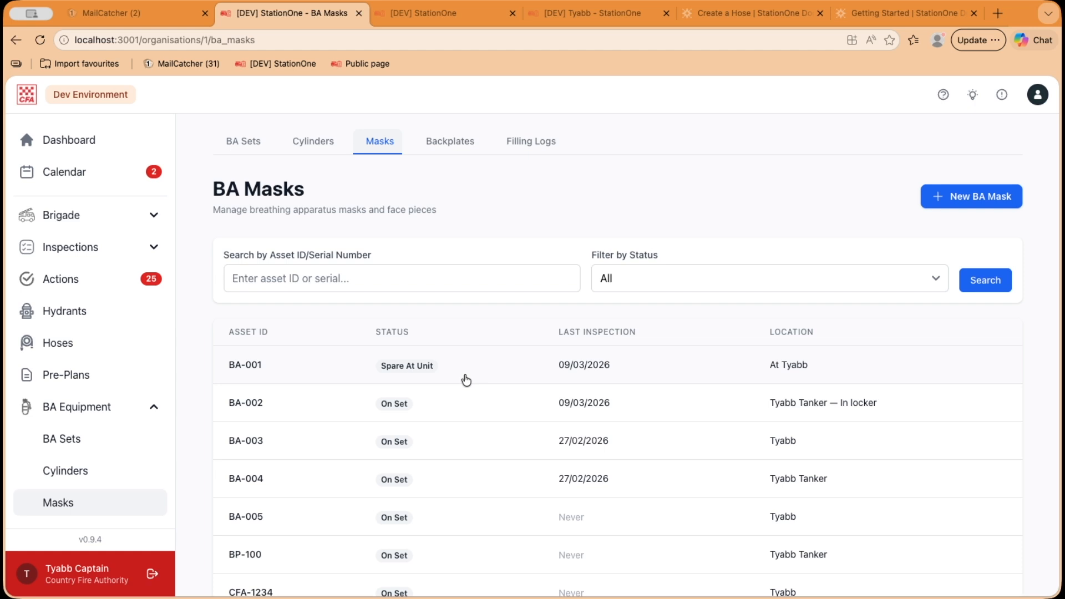
pyautogui.scroll(-1, 465, 378)
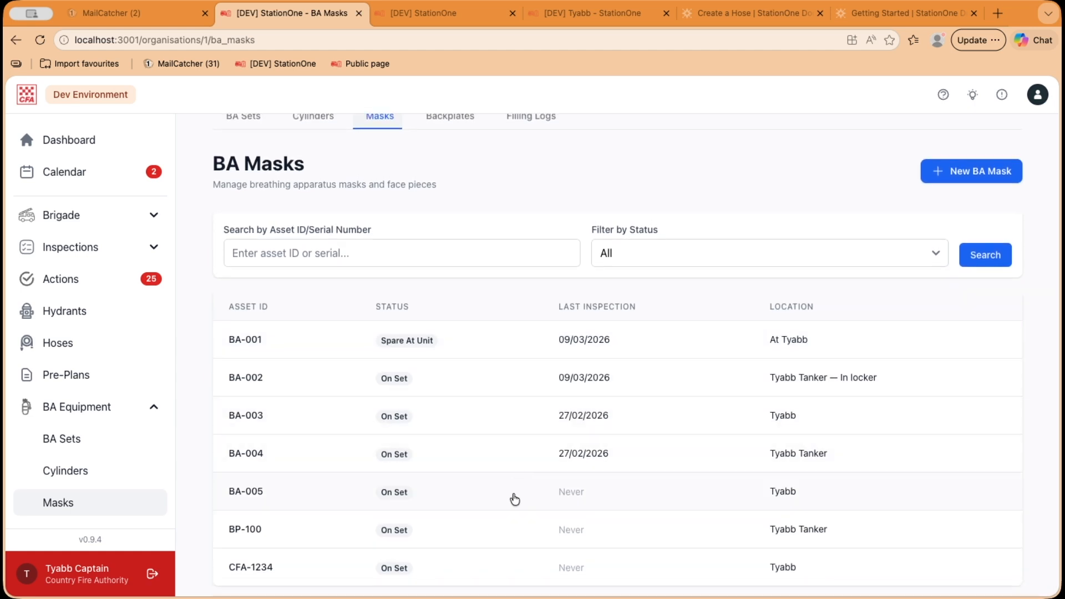
pyautogui.click(439, 120)
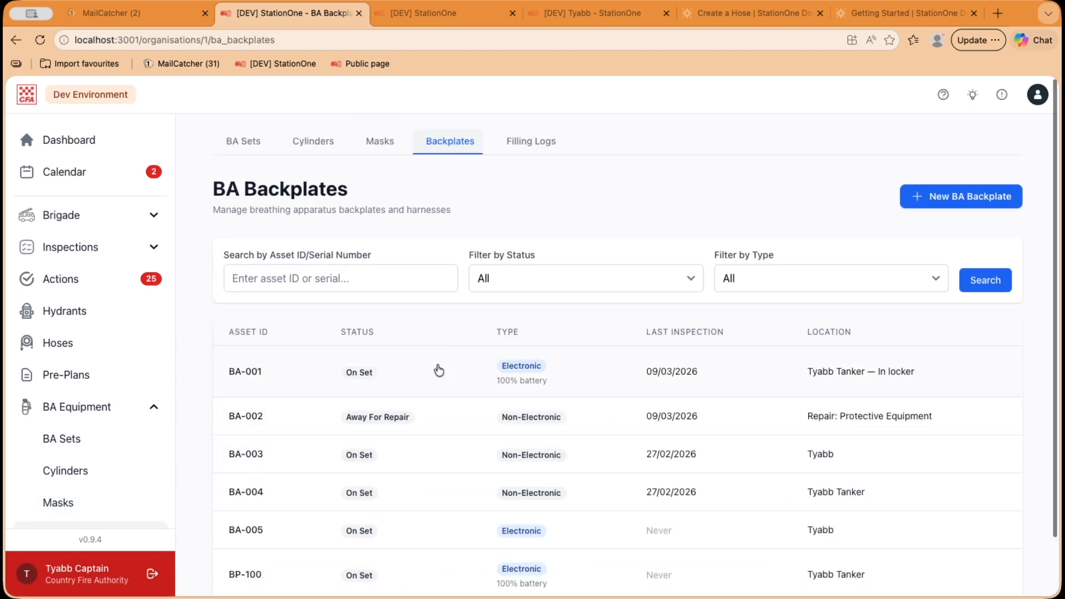
pyautogui.click(440, 359)
pyautogui.click(819, 159)
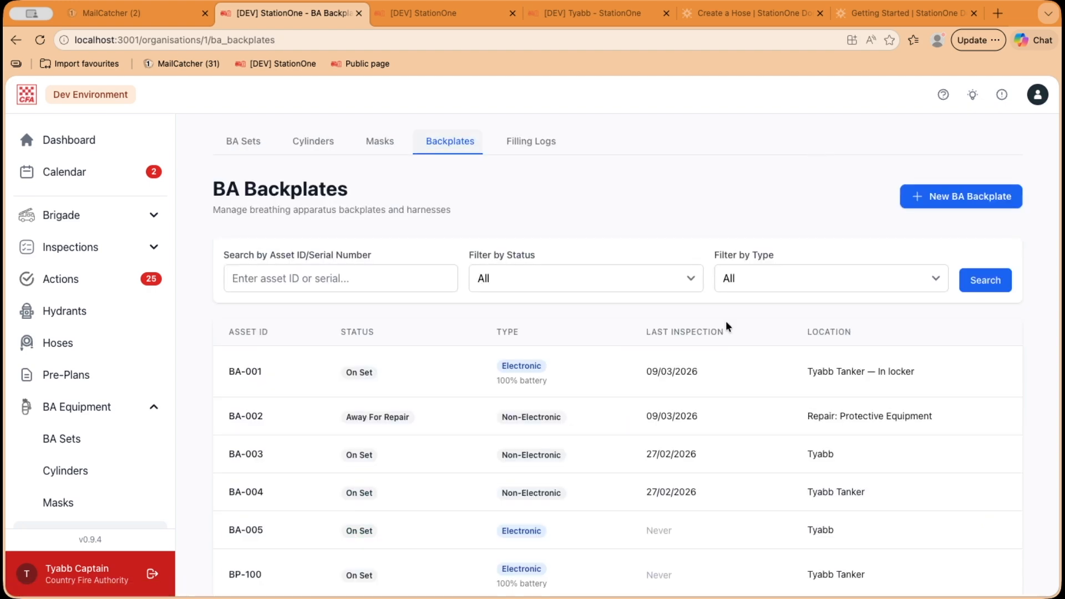
# Set backplate BA-001's current status to Away for Repair with Protective Equipment as the repair location, and save the backplate.
pyautogui.click(583, 353)
pyautogui.click(873, 148)
pyautogui.scroll(-4, 731, 334)
pyautogui.scroll(-3, 448, 500)
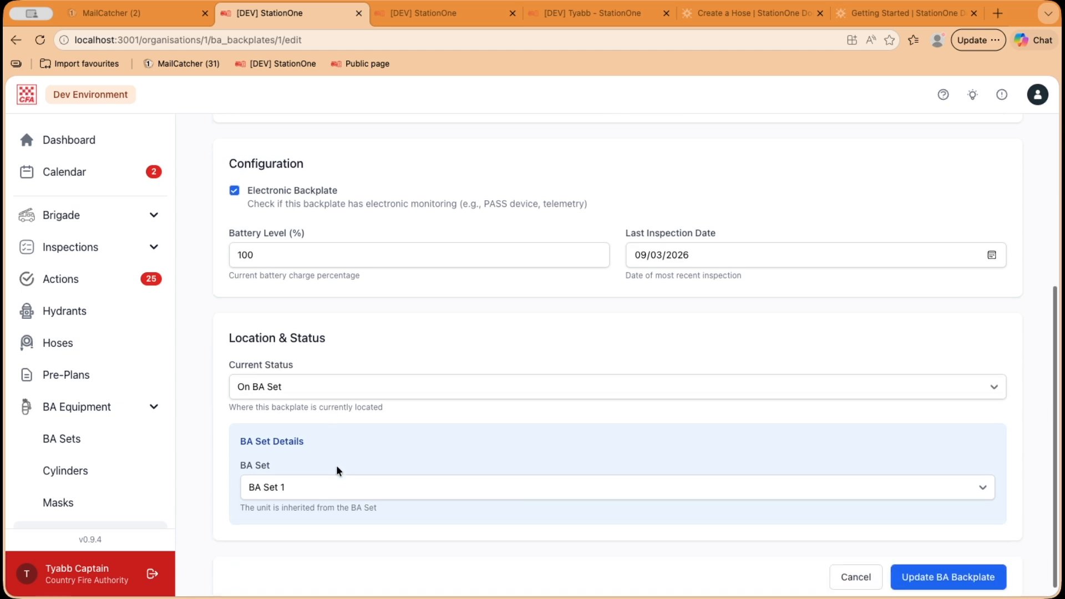
pyautogui.click(358, 392)
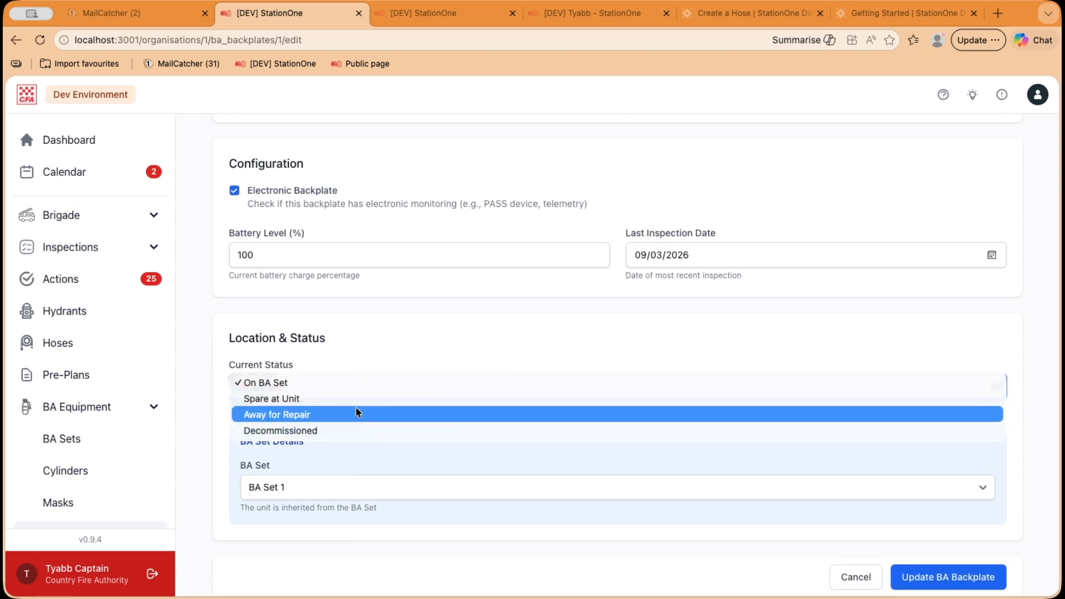
pyautogui.click(356, 413)
pyautogui.click(334, 490)
pyautogui.click(346, 502)
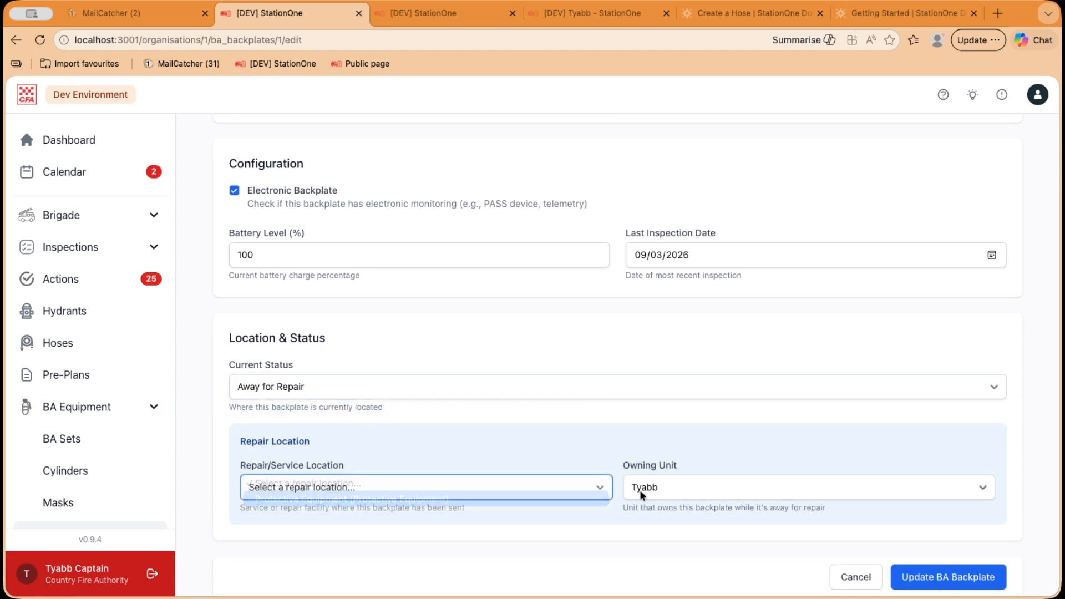
pyautogui.click(930, 580)
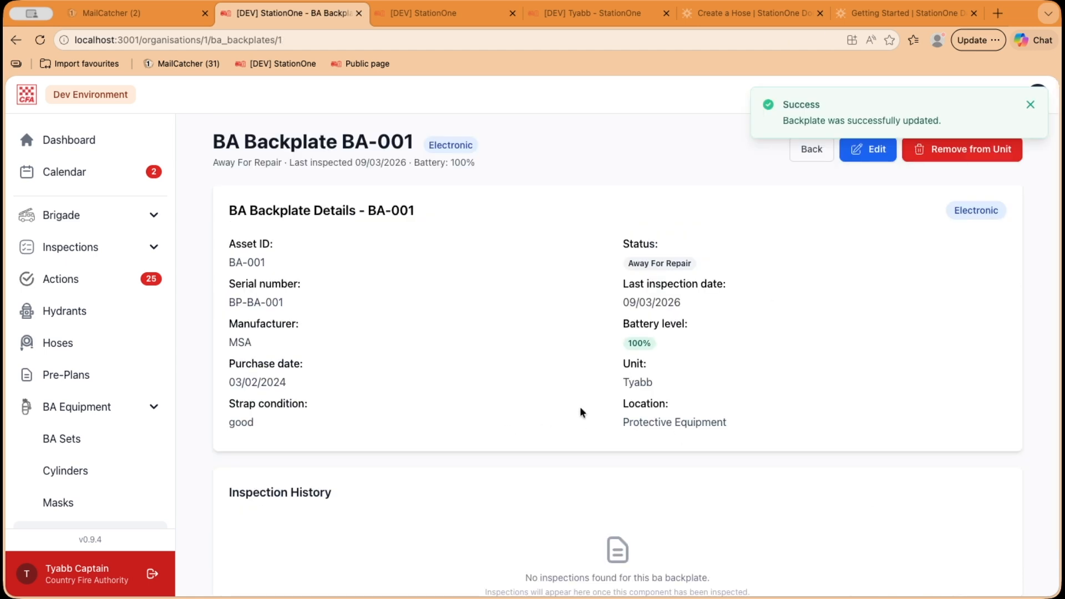
# Review the backplates, BA sets and cylinders lists for current component statuses and set readiness.
pyautogui.click(802, 155)
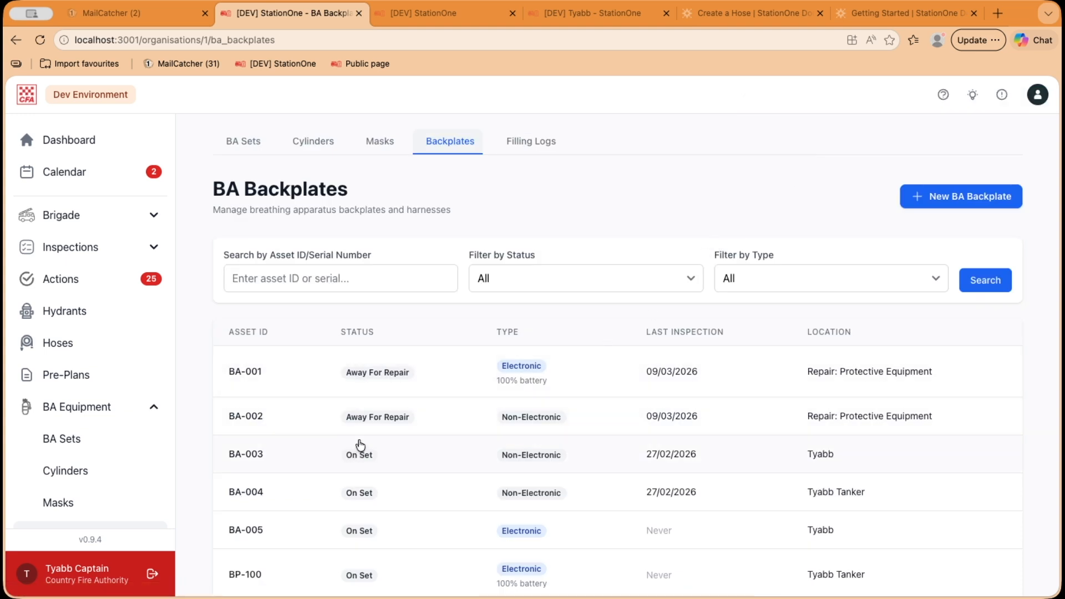
pyautogui.click(262, 148)
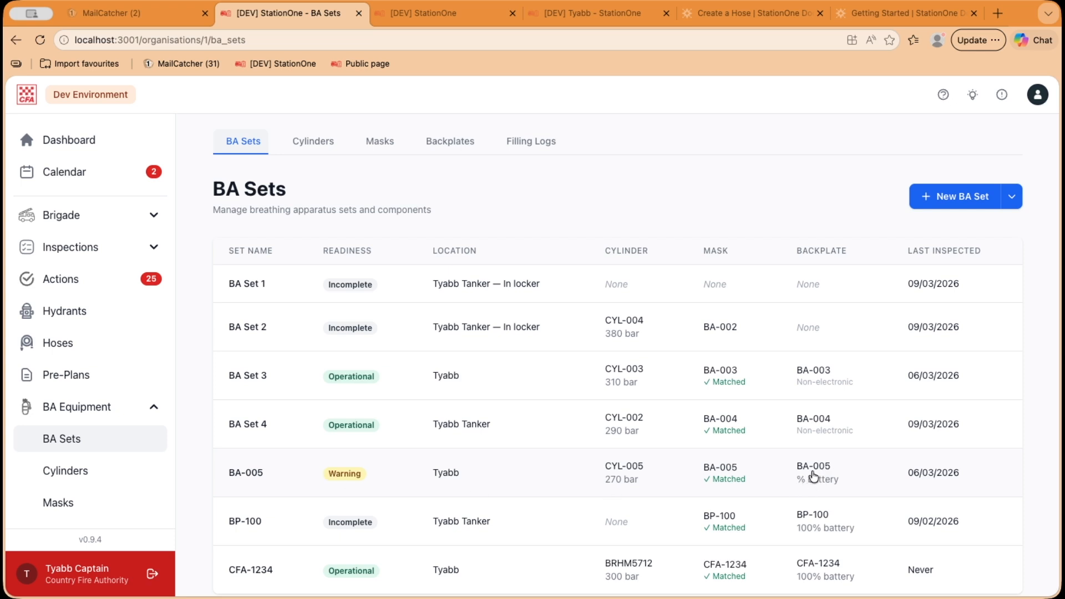
pyautogui.scroll(-1, 573, 215)
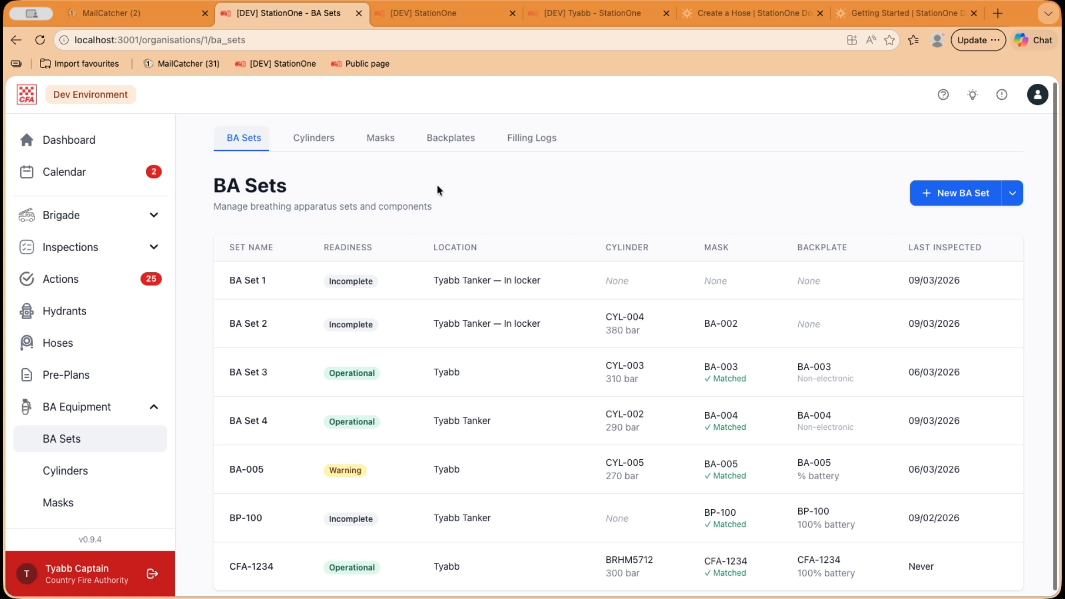
pyautogui.click(305, 142)
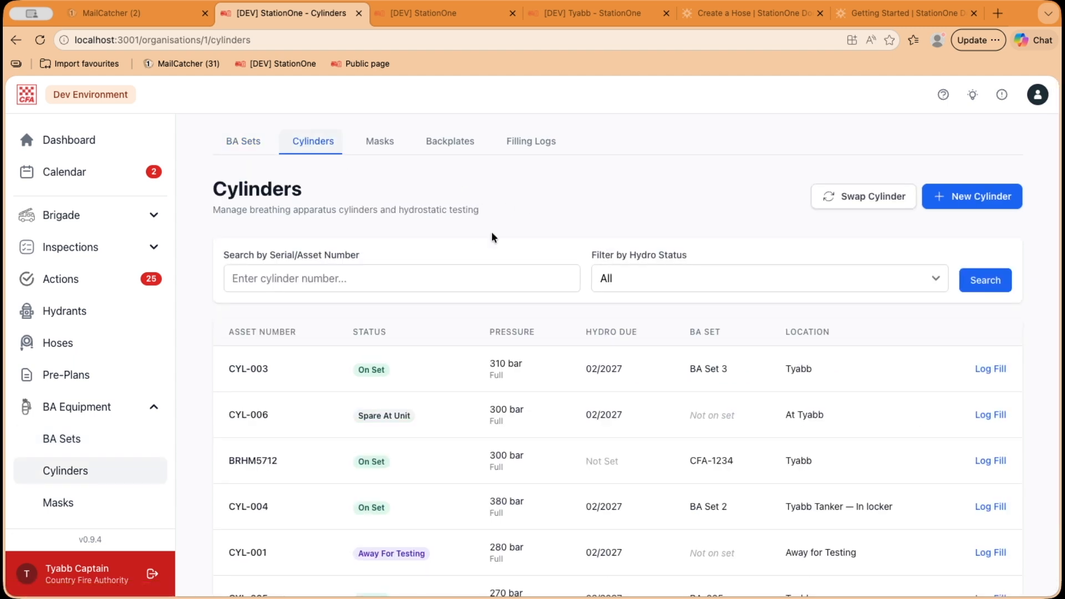
pyautogui.scroll(-3, 492, 237)
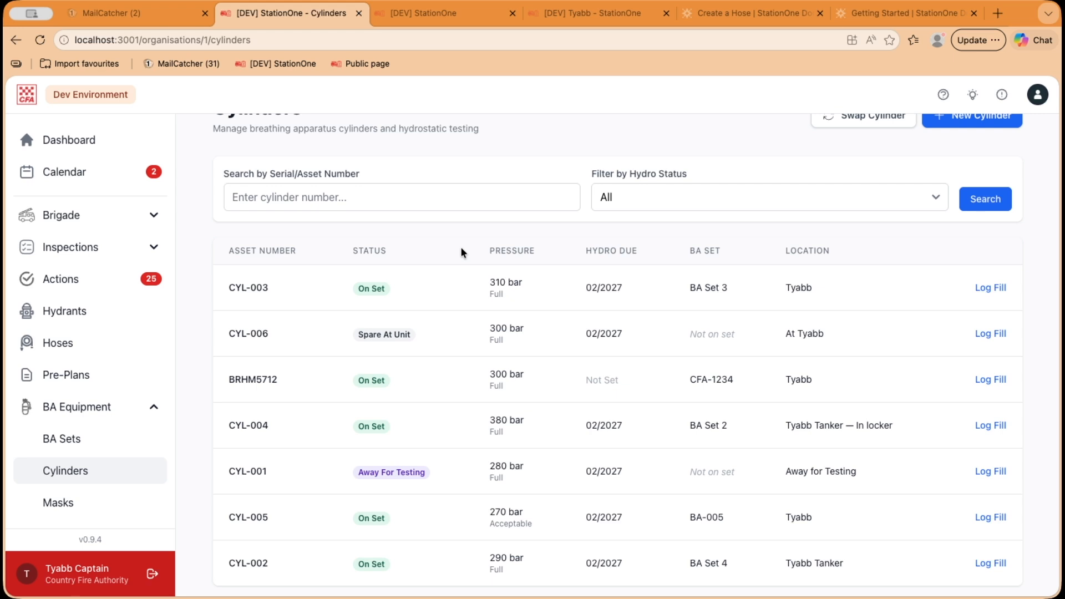
# Swap out spare cylinder CYL-006 by moving it to the Moorooduc BA Cache (District 8) and continue to the replacement selection.
pyautogui.scroll(3, 461, 246)
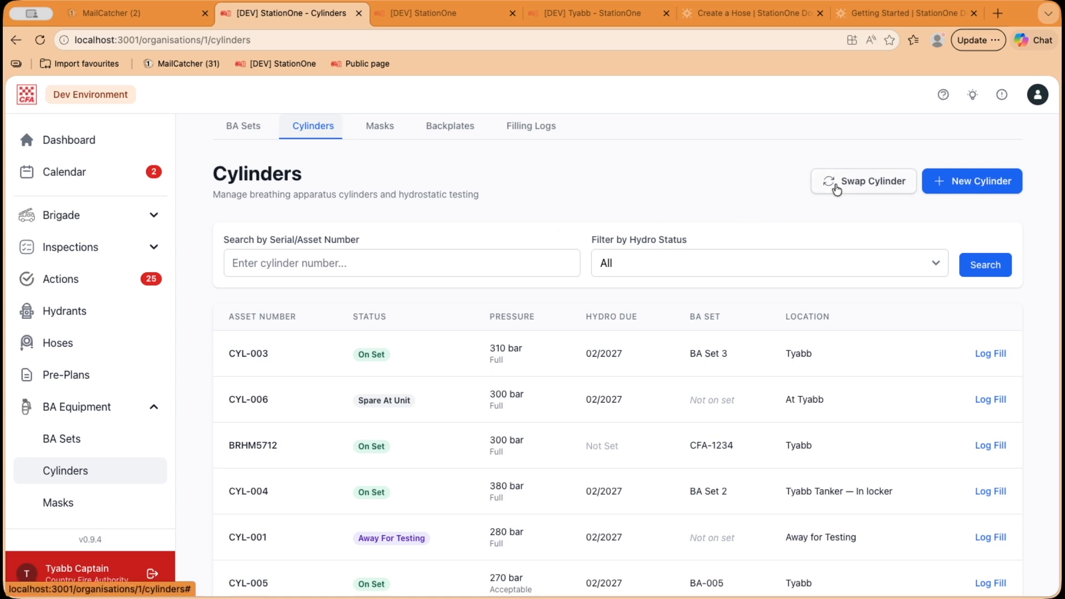
pyautogui.click(857, 187)
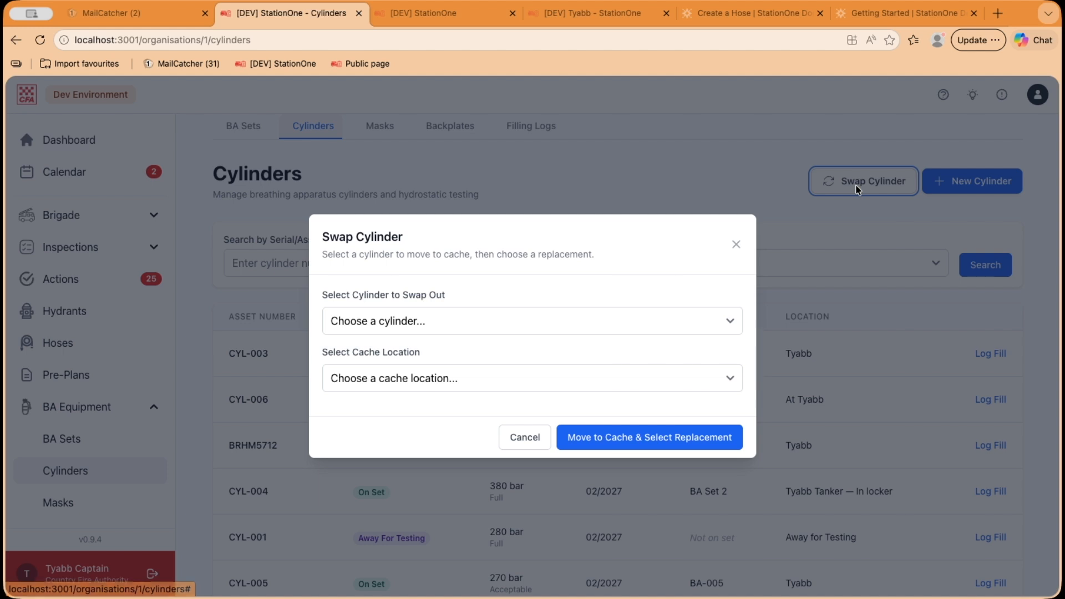
pyautogui.click(434, 320)
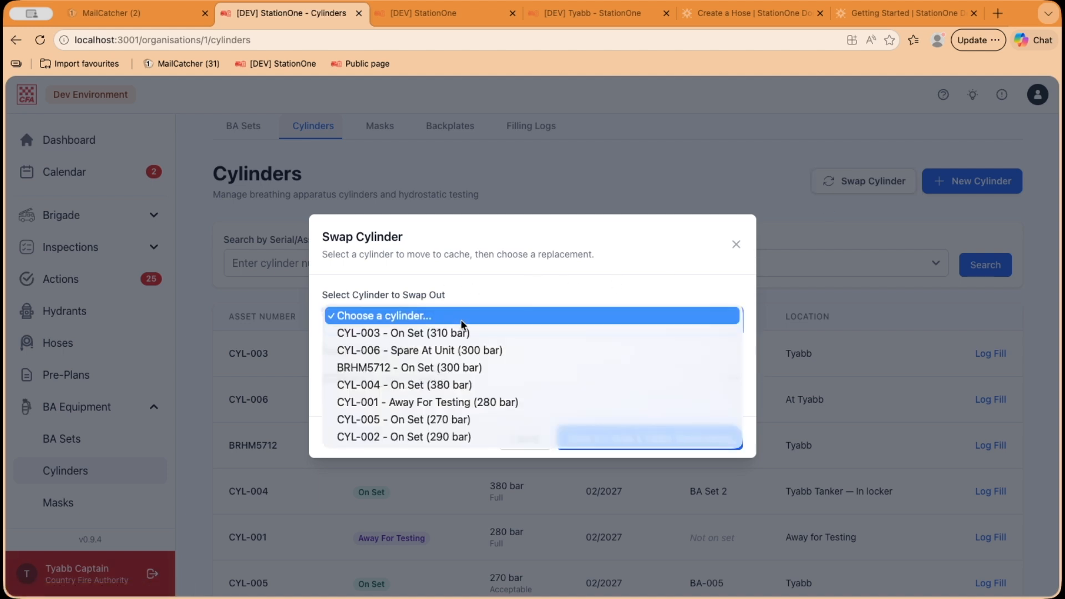
pyautogui.click(409, 351)
pyautogui.click(463, 375)
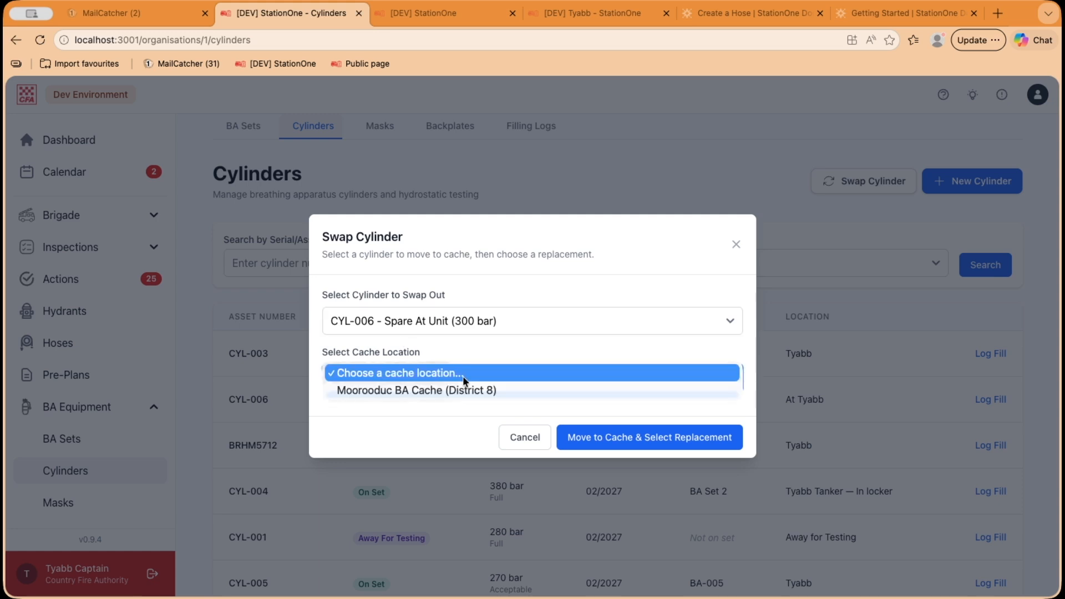
pyautogui.click(386, 371)
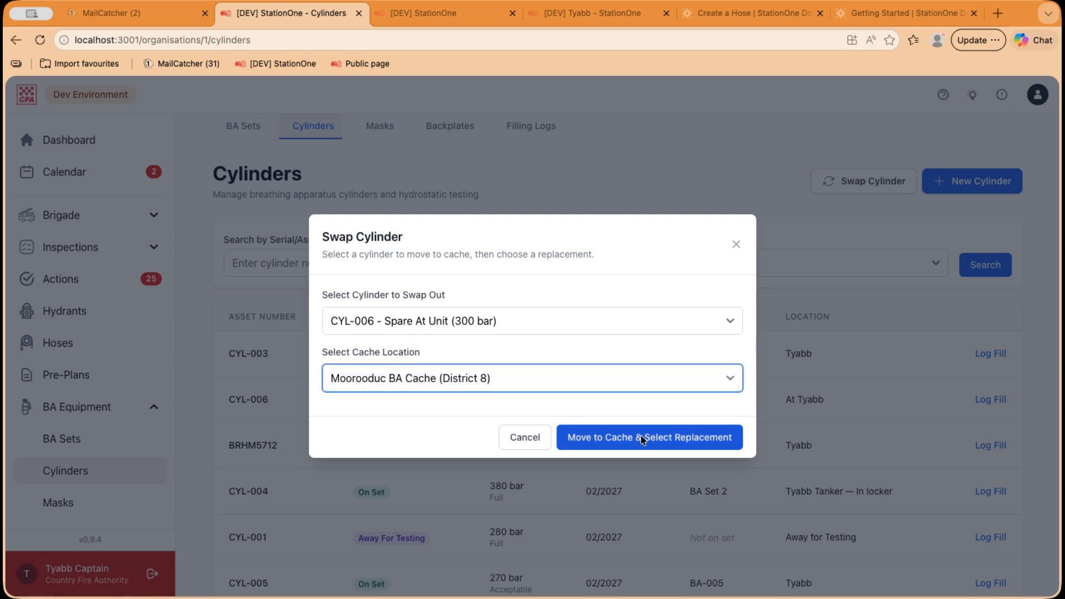
pyautogui.click(626, 438)
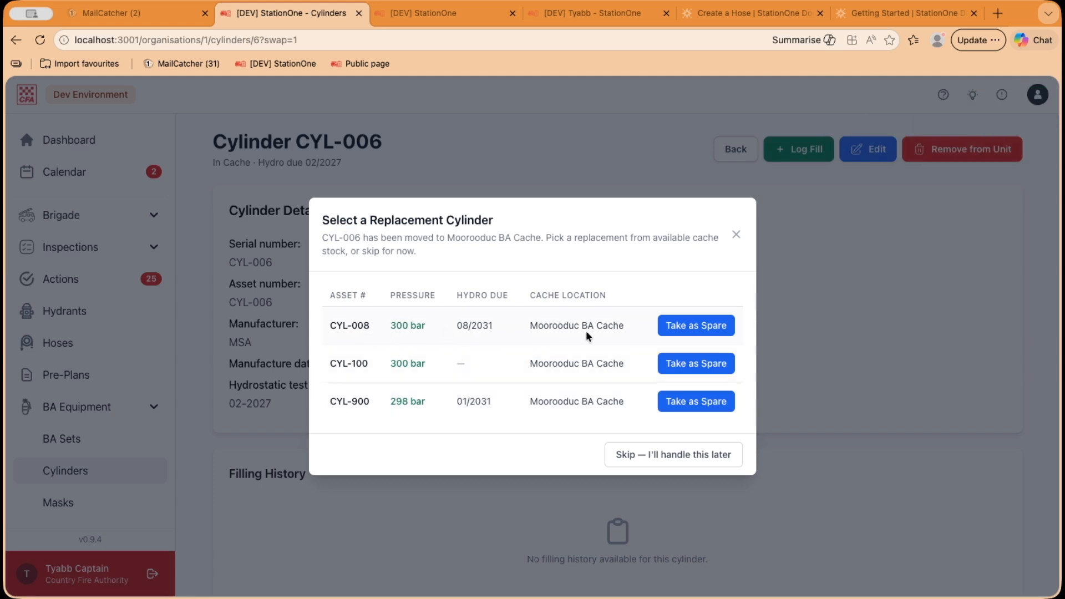
# Take cylinder CYL-008 from the cache as the spare replacement and check it in the cylinders list.
pyautogui.click(693, 330)
pyautogui.scroll(-3, 689, 361)
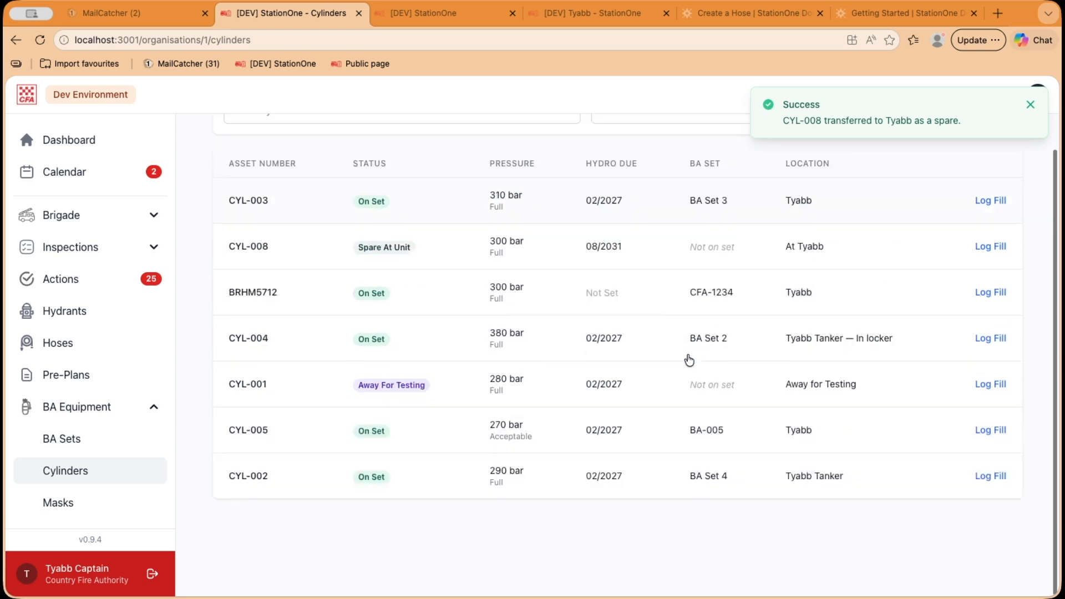
pyautogui.scroll(2, 689, 361)
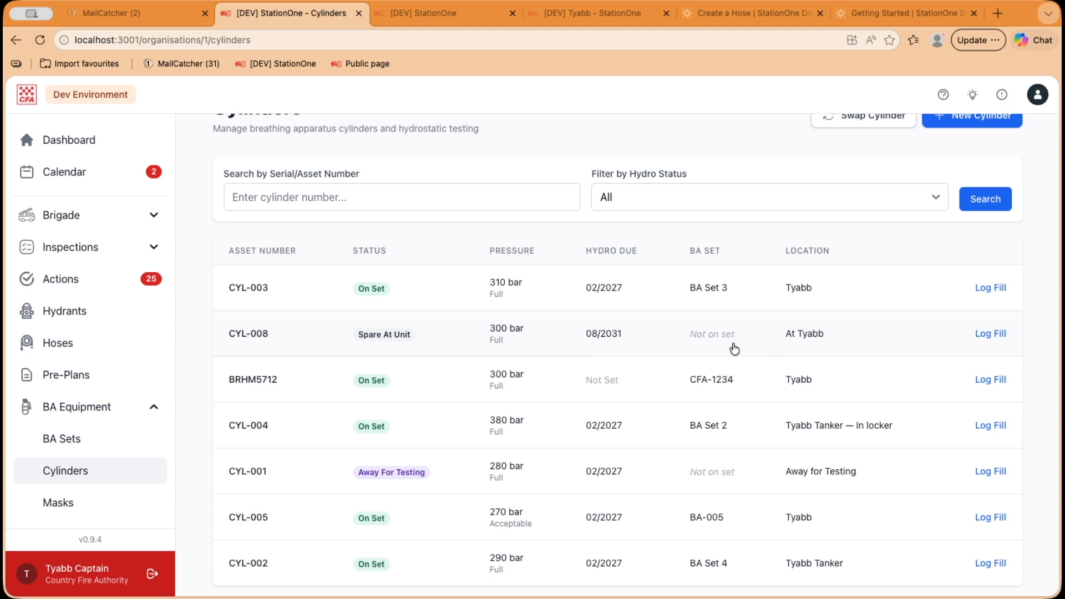
pyautogui.scroll(2, 736, 351)
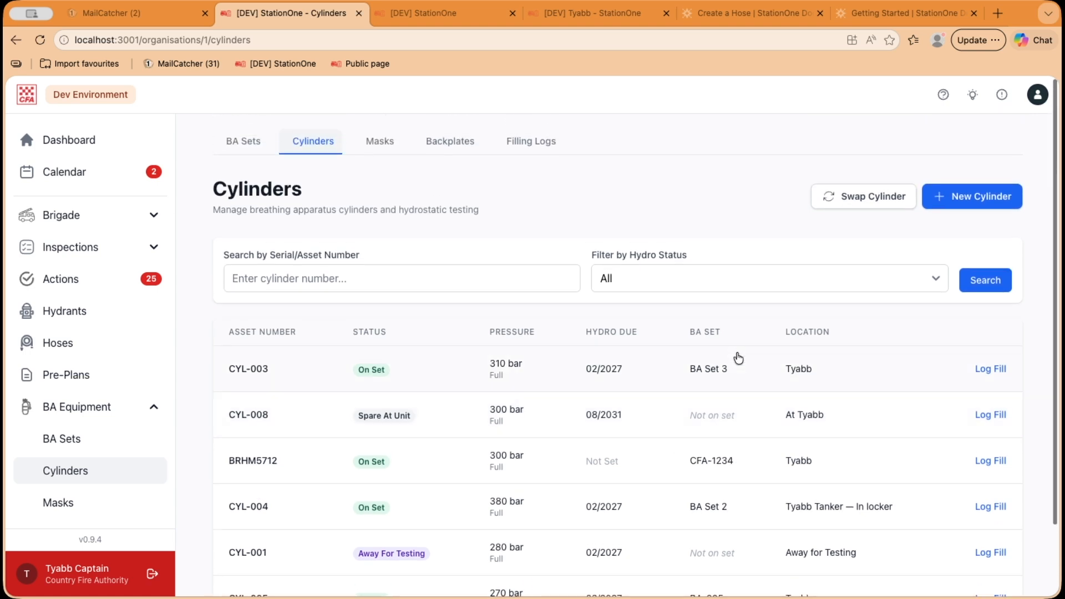
# Edit cylinder CYL-008, setting its current status to In Cache at the Moorooduc BA Cache, and save the cylinder.
pyautogui.click(677, 431)
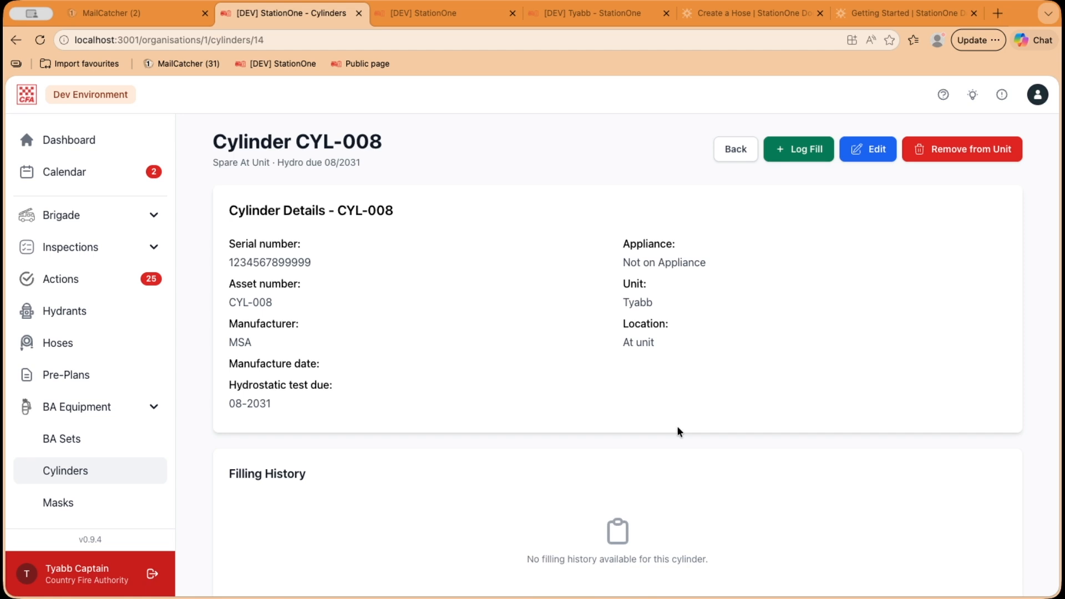
pyautogui.click(867, 155)
pyautogui.scroll(-8, 722, 389)
pyautogui.scroll(6, 421, 366)
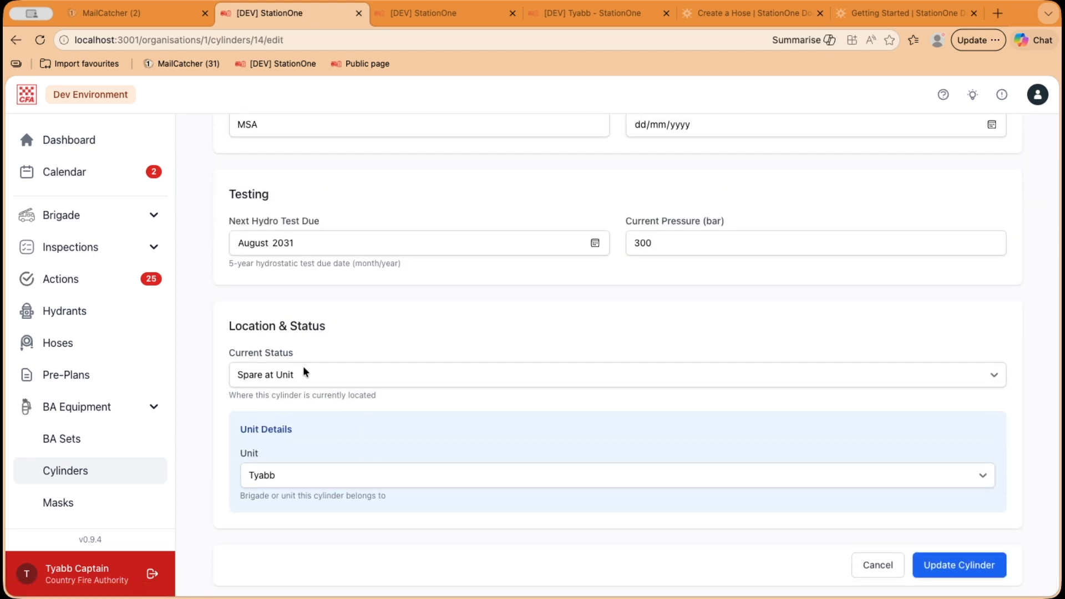
pyautogui.click(328, 372)
pyautogui.click(341, 401)
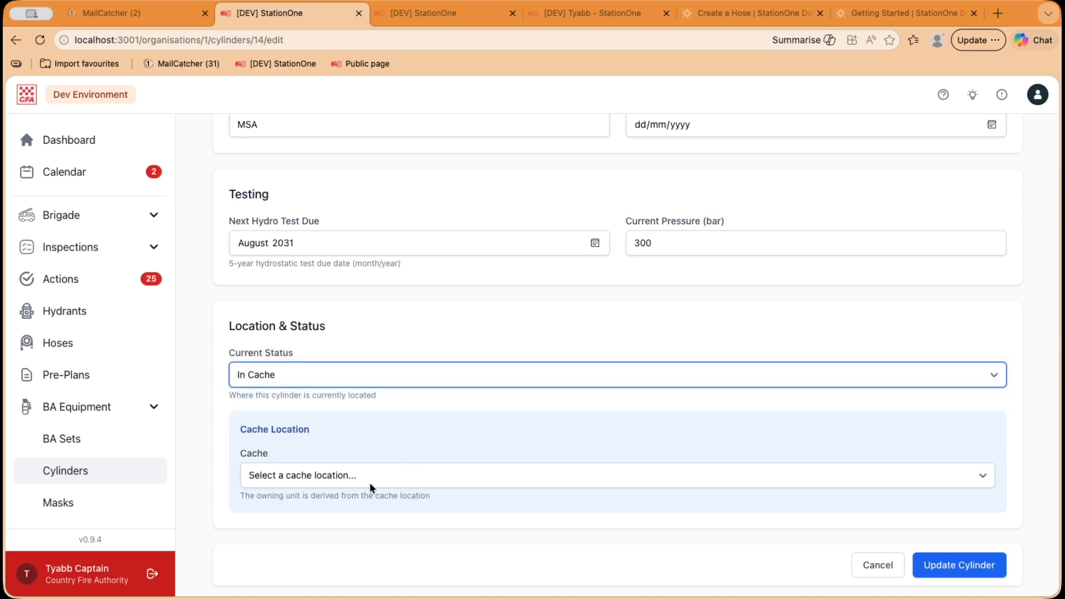
pyautogui.click(377, 478)
pyautogui.click(368, 488)
pyautogui.click(959, 565)
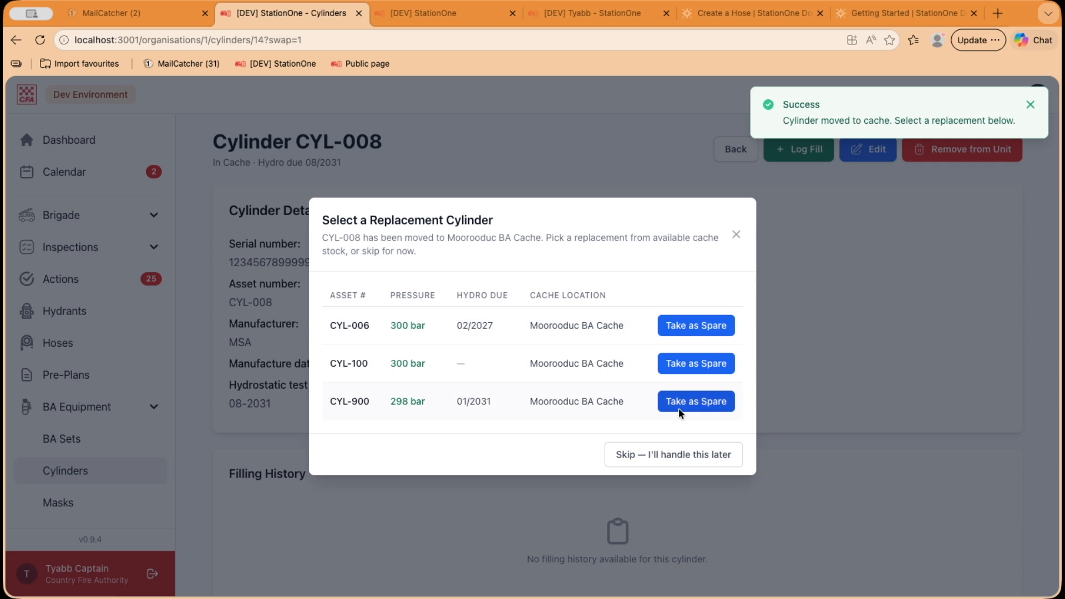
# Take cylinder CYL-006 from the cache as the replacement spare and review the cylinders list.
pyautogui.click(672, 332)
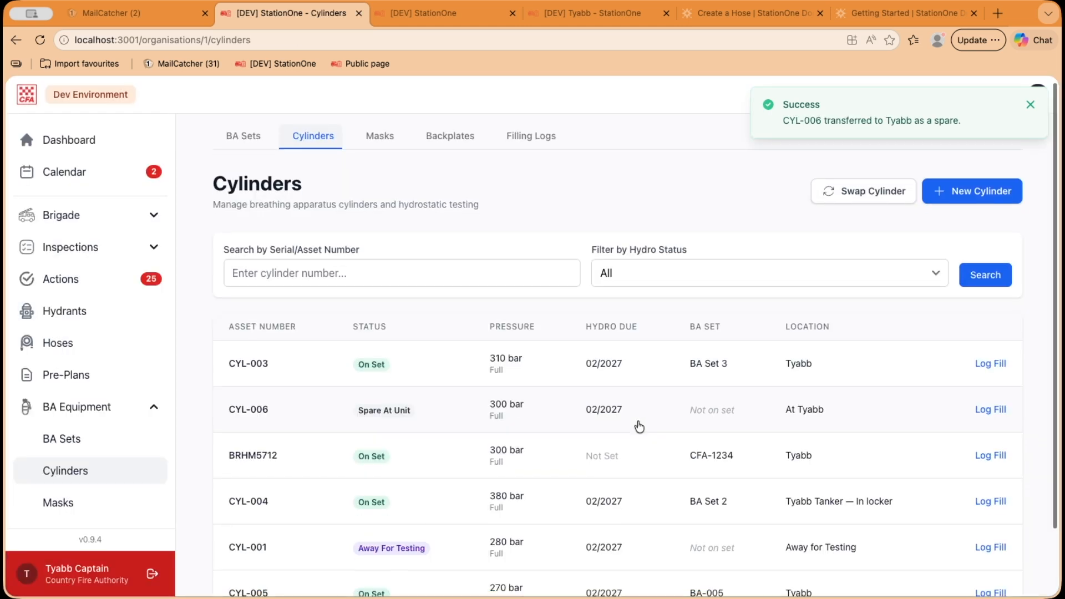
pyautogui.scroll(-3, 639, 426)
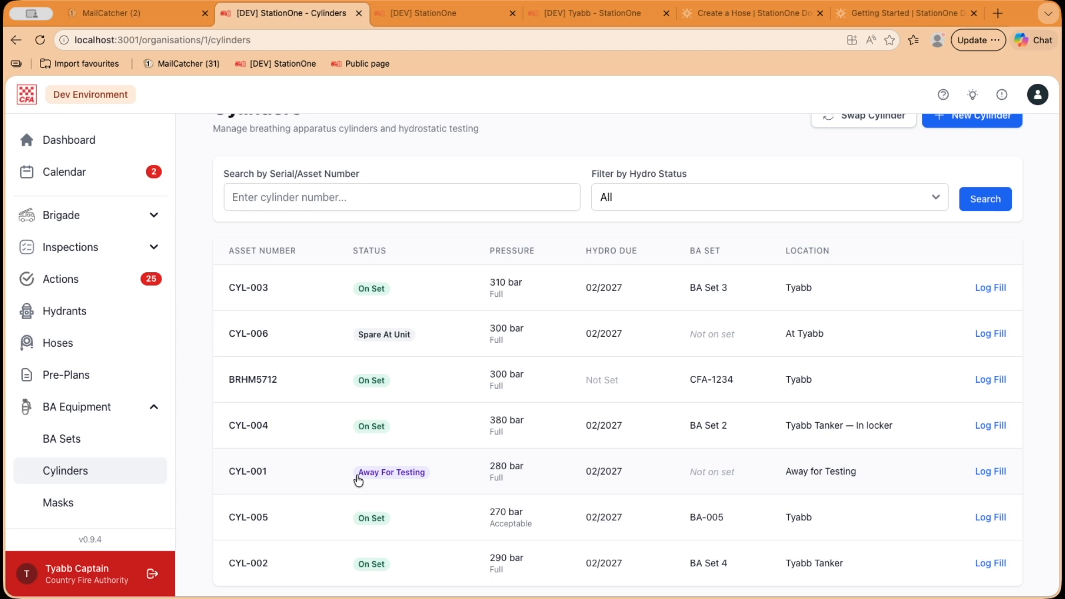
pyautogui.scroll(3, 623, 166)
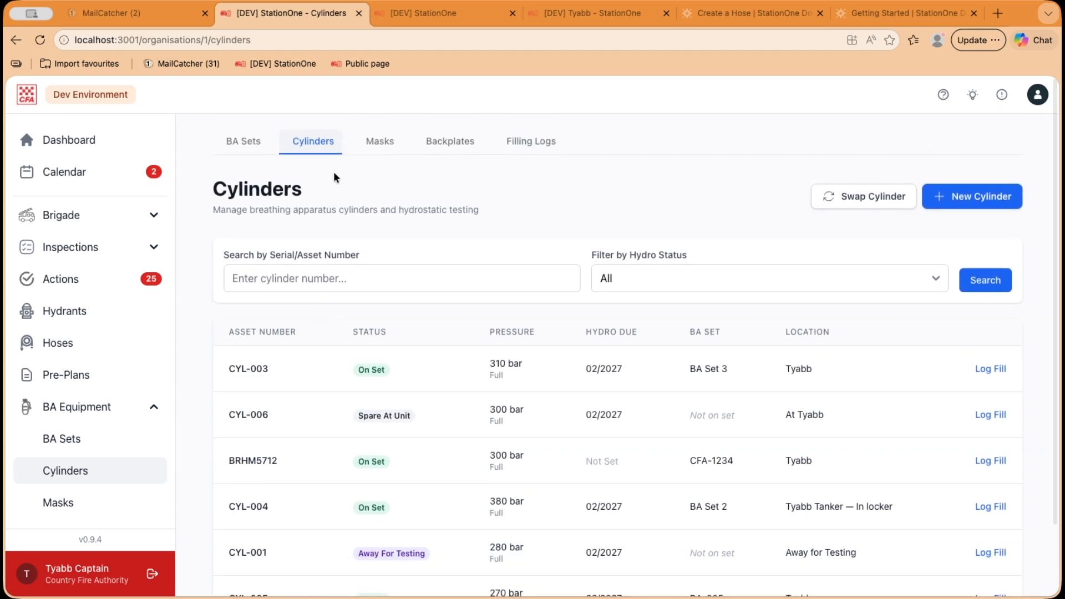
# View the BA sets list, then open the BA Set Quick Check inspection from Tyabb's public brigade page.
pyautogui.click(246, 149)
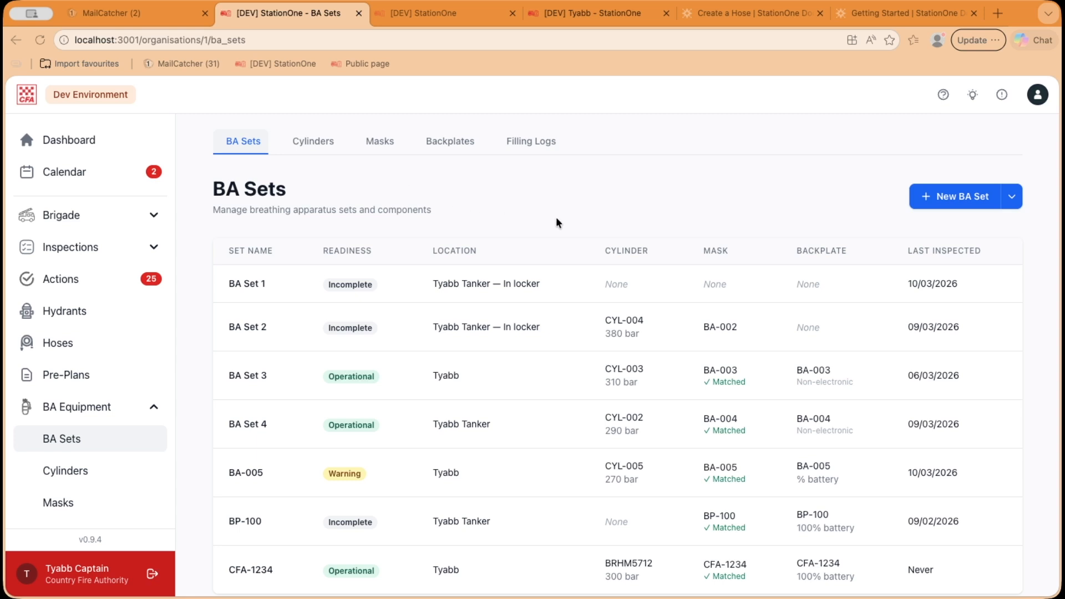
pyautogui.click(578, 11)
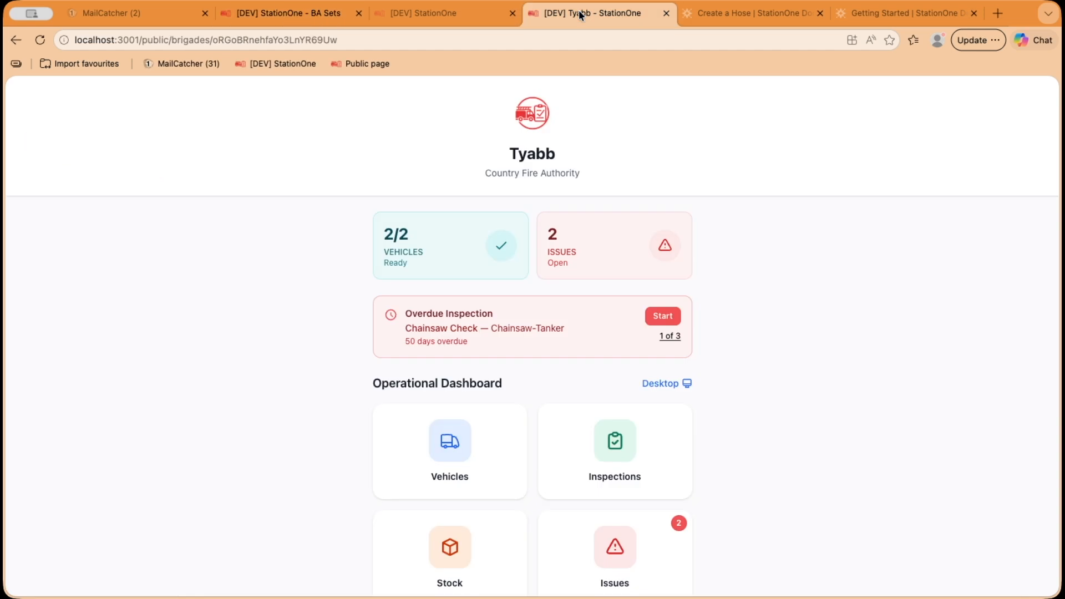
pyautogui.scroll(-2, 777, 347)
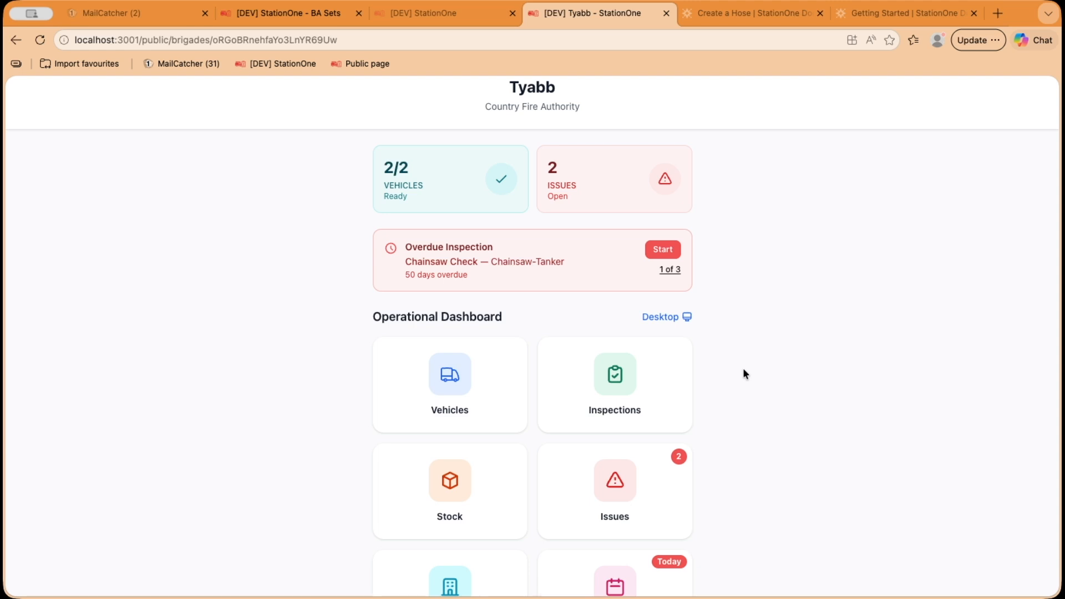
pyautogui.click(620, 382)
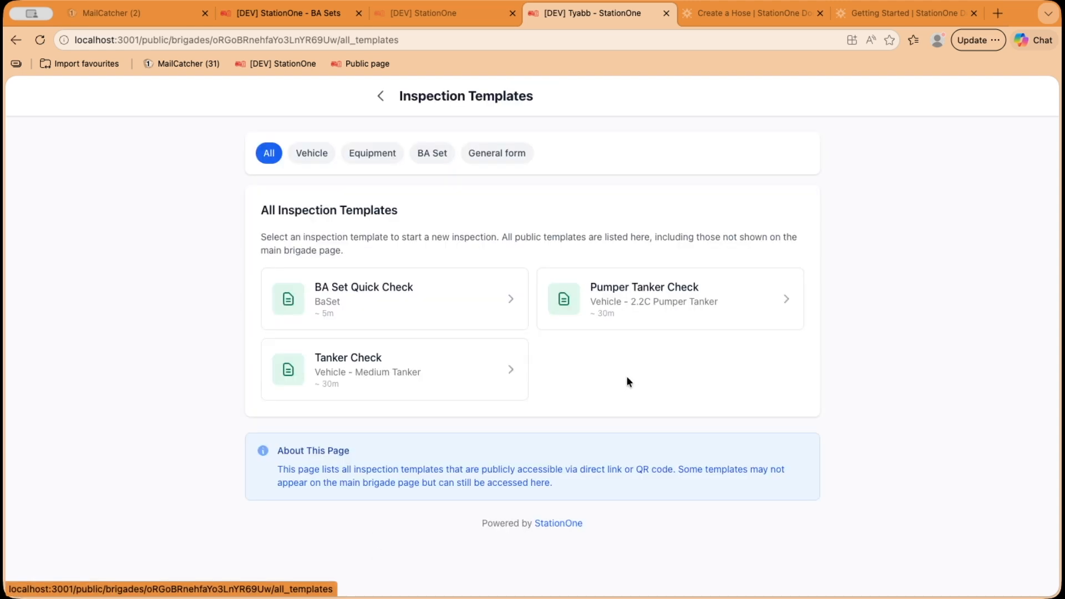
pyautogui.click(396, 306)
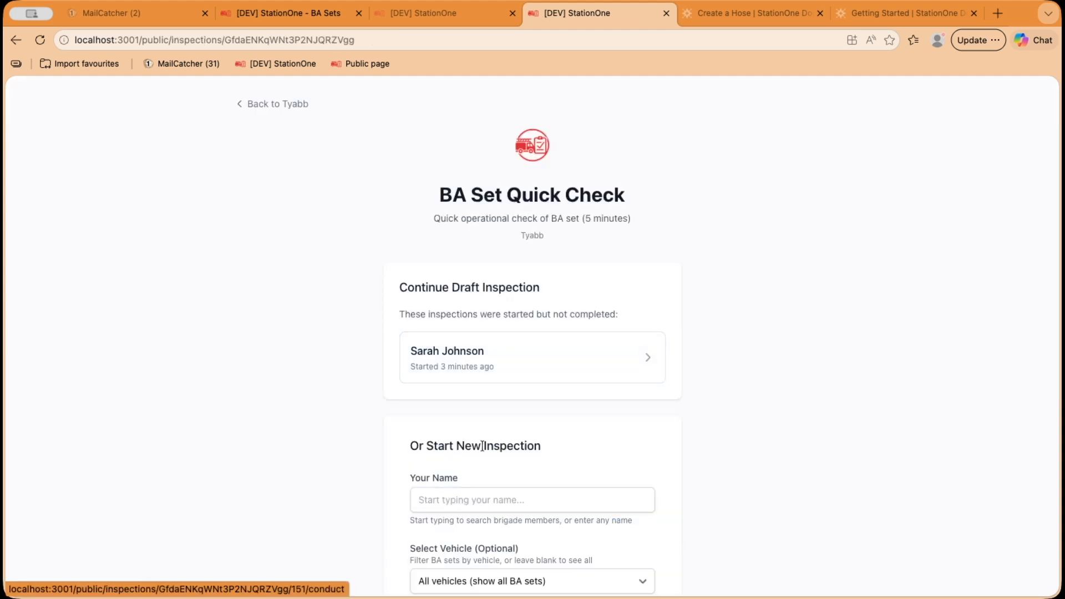
# Enter the inspector's name for a new BA Set Quick Check by choosing the matching brigade member.
pyautogui.click(496, 492)
pyautogui.write('sara')
pyautogui.click(481, 526)
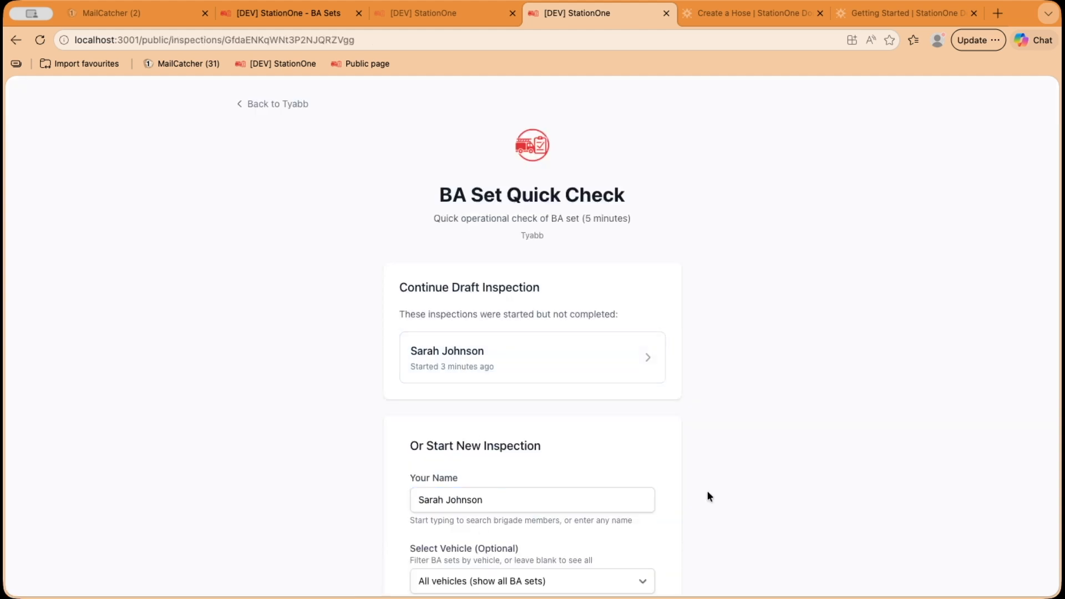
# Start a new BA Set Quick Check covering all vehicles and select BA Set 1 as the set being inspected.
pyautogui.scroll(-5, 711, 490)
pyautogui.click(562, 549)
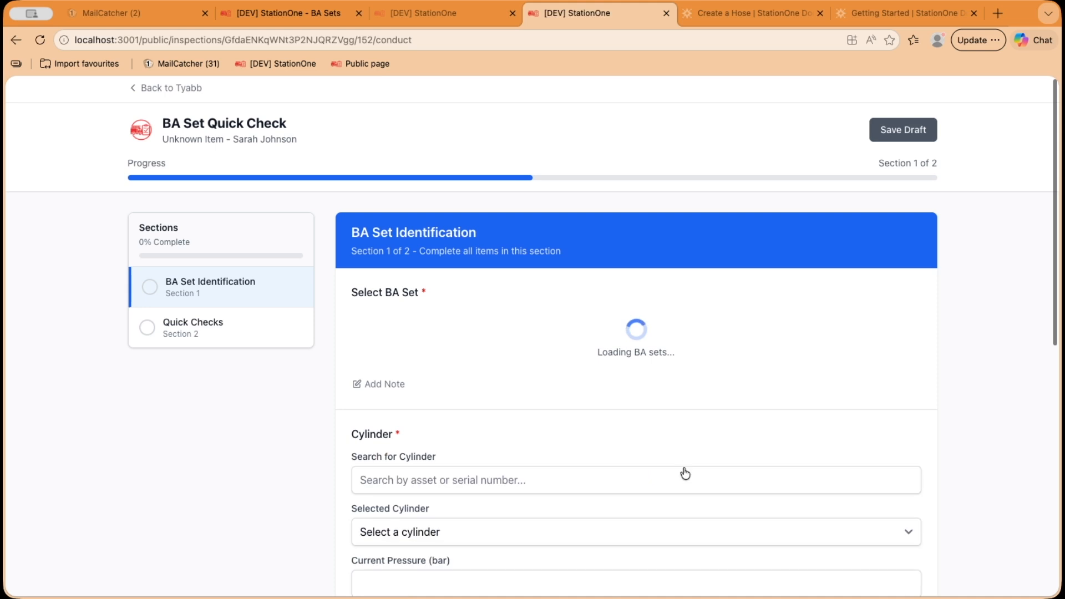
pyautogui.scroll(-3, 502, 300)
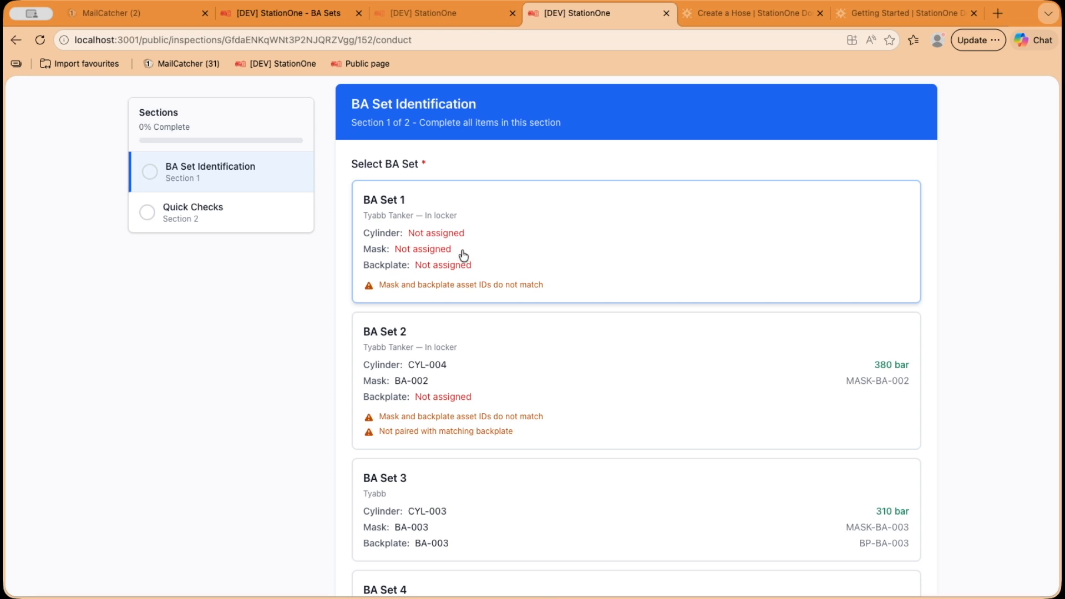
pyautogui.click(503, 245)
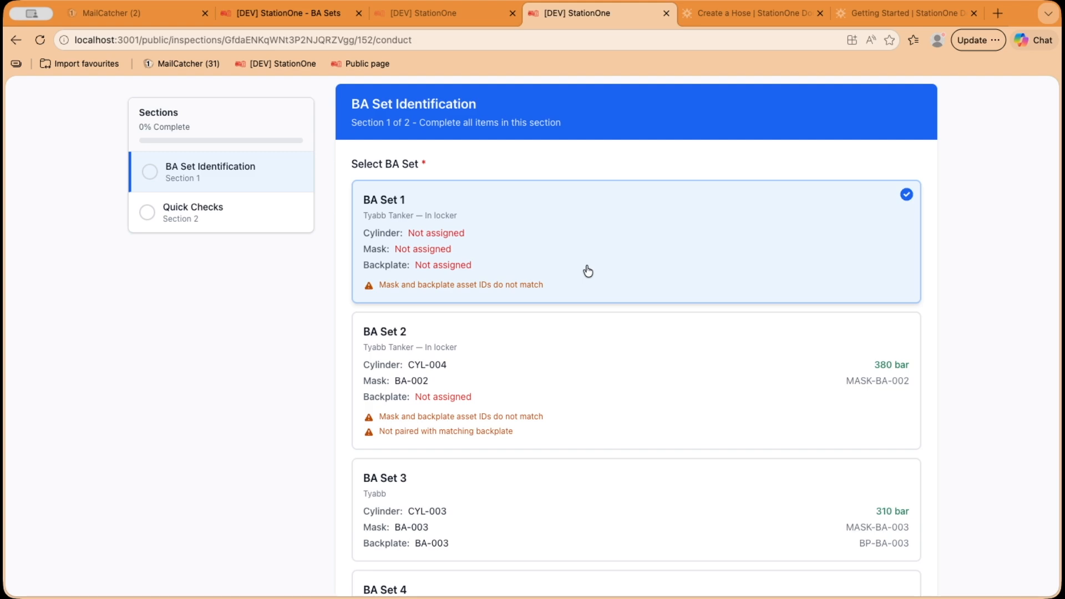
# Set BA Set 1's position on the vehicle to In Locker.
pyautogui.scroll(-1, 947, 361)
pyautogui.scroll(-15, 946, 361)
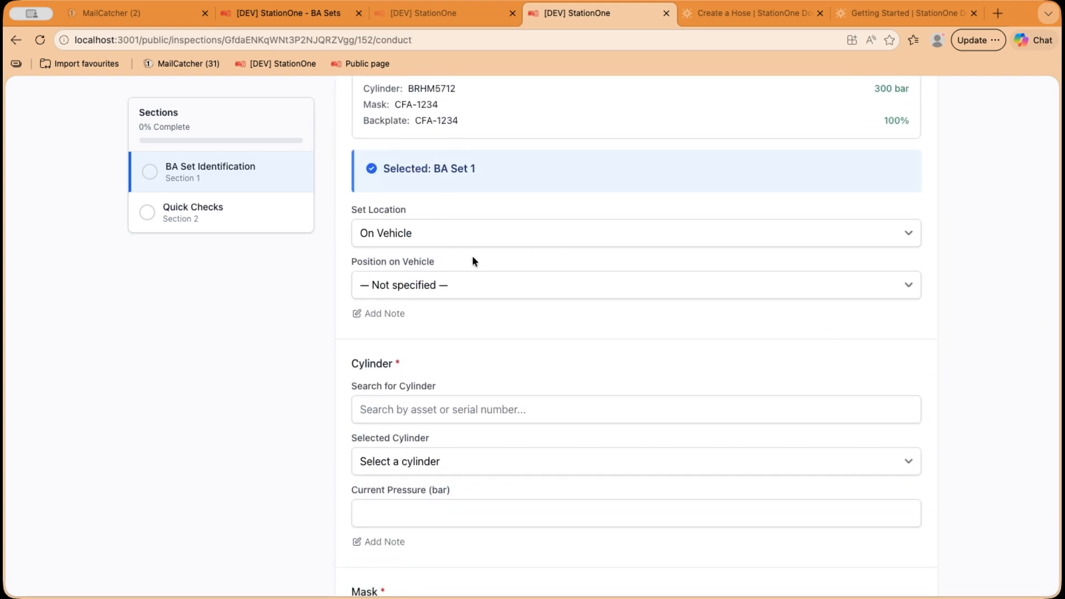
pyautogui.click(476, 285)
pyautogui.click(474, 298)
# Choose spare cylinder CYL-001 as the cylinder for BA Set 1 in the inspection.
pyautogui.scroll(-1, 544, 357)
pyautogui.scroll(-2, 543, 357)
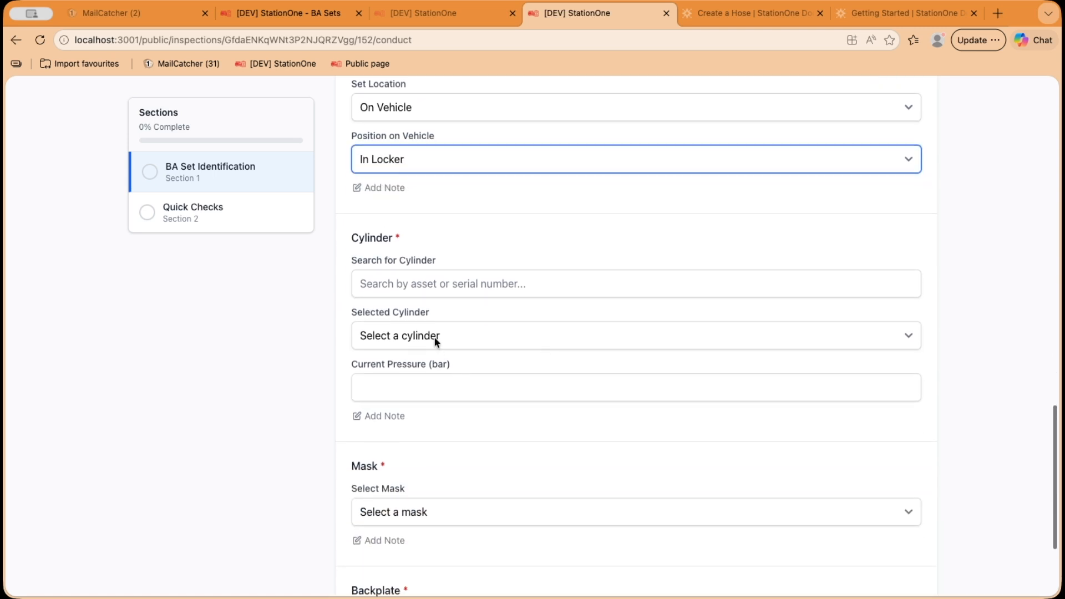
pyautogui.click(436, 338)
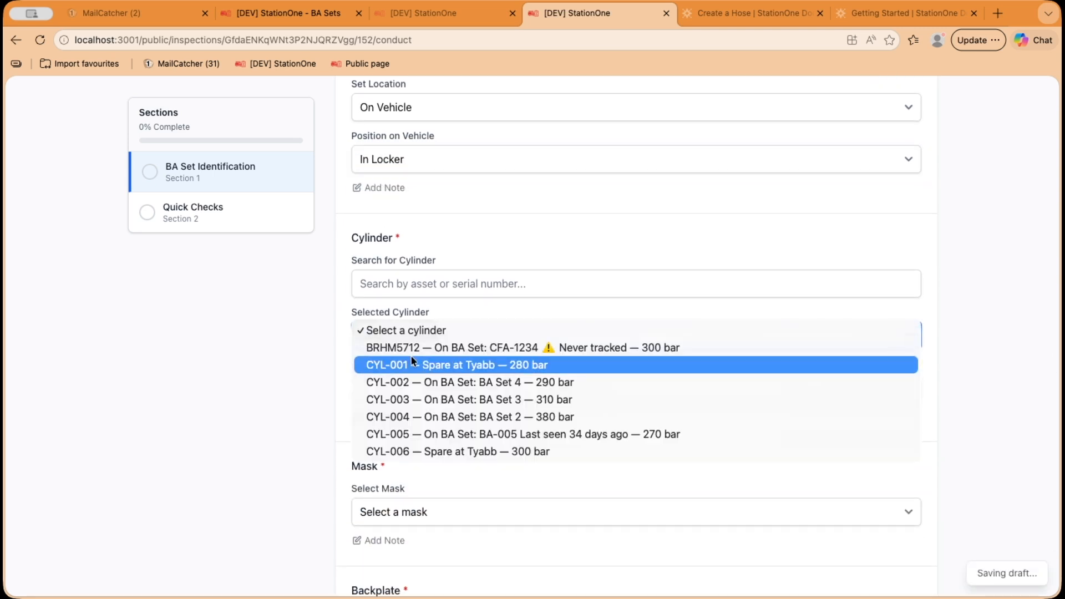
pyautogui.click(470, 361)
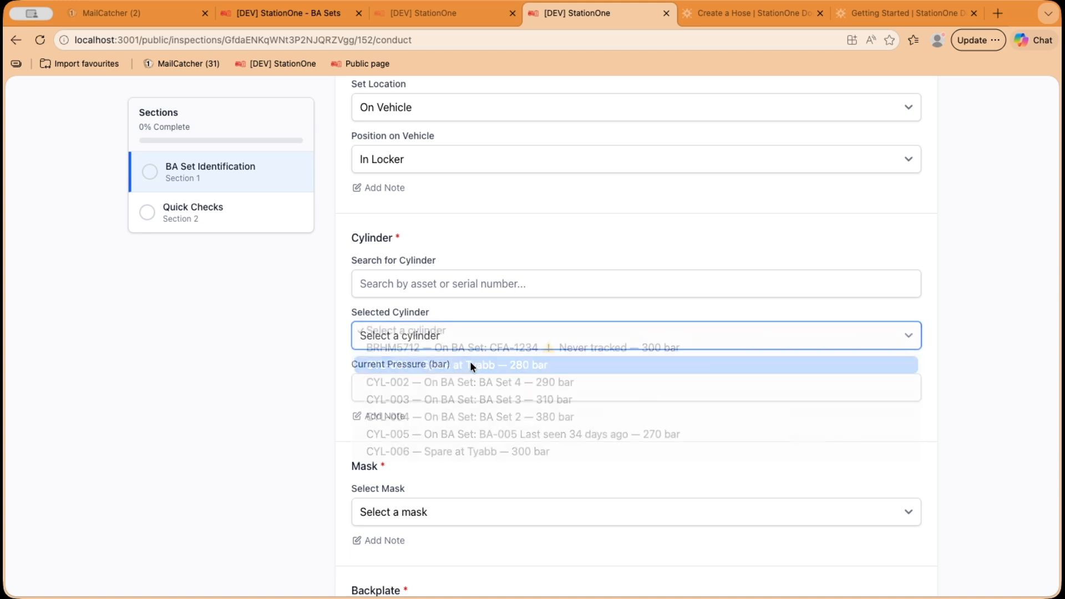
# Choose mask BA-001 and backplate BA-001 for BA Set 1 in the inspection.
pyautogui.scroll(-3, 653, 377)
pyautogui.scroll(-3, 529, 401)
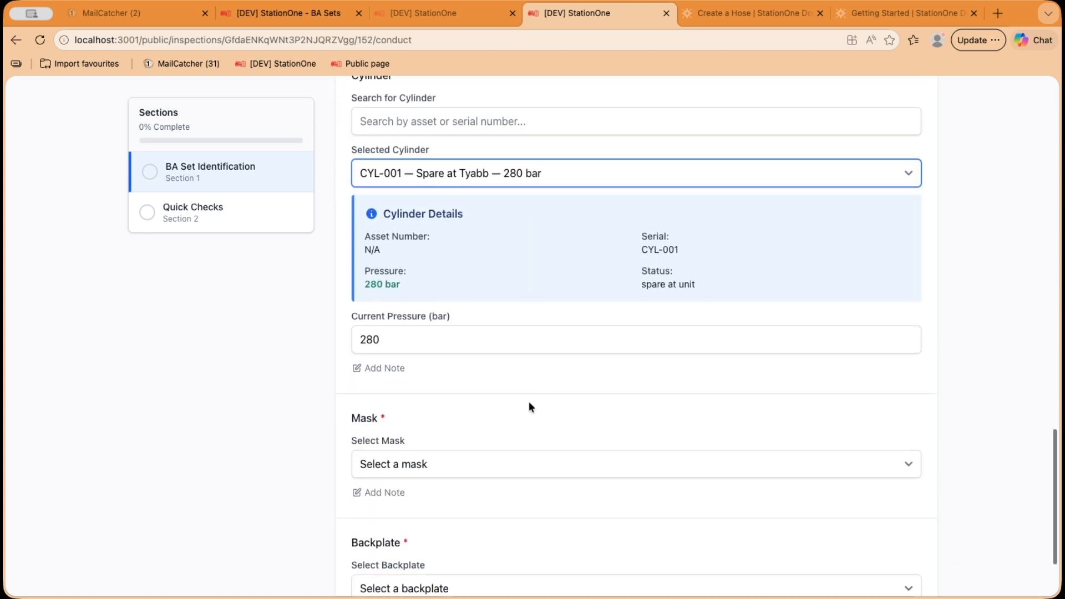
pyautogui.click(450, 375)
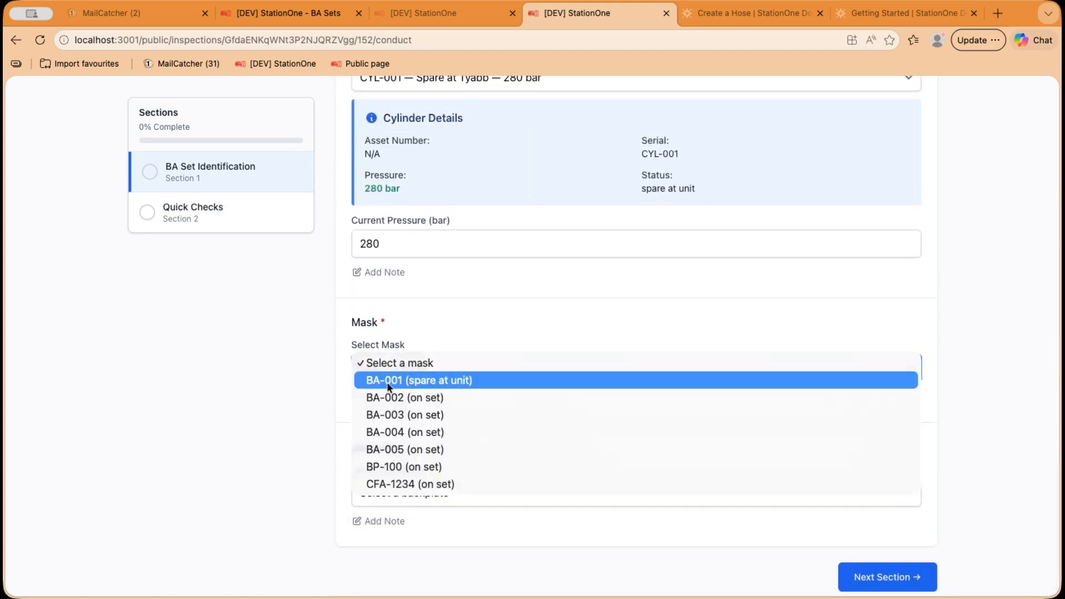
pyautogui.click(446, 380)
pyautogui.scroll(-2, 520, 391)
pyautogui.scroll(-1, 520, 391)
pyautogui.click(486, 473)
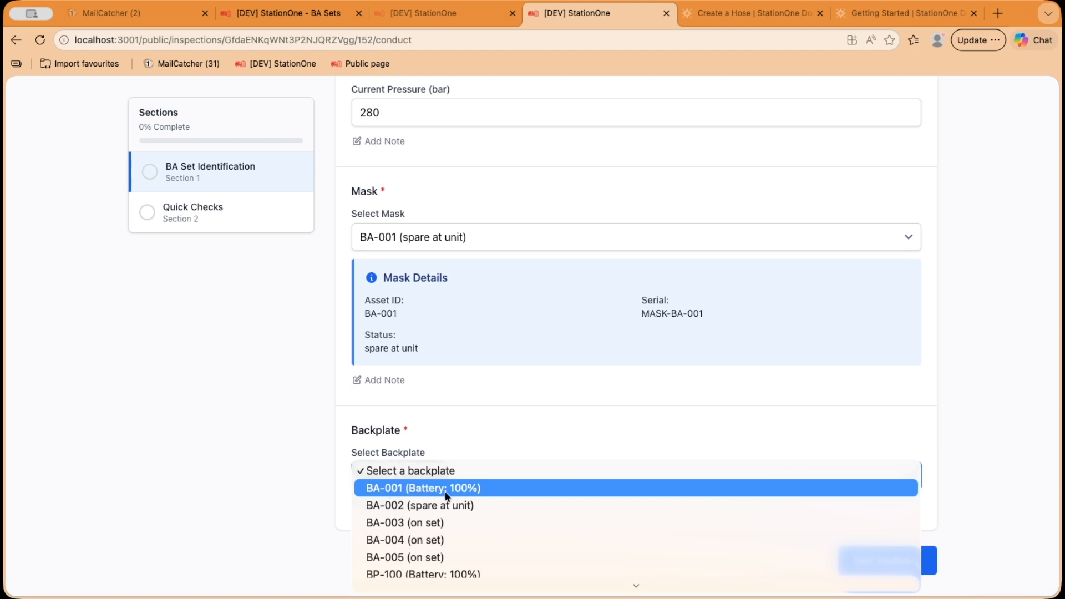
pyautogui.click(469, 489)
# In the Quick Checks section, mark Visual Inspection as Pass and enter the comment "sdfsd".
pyautogui.scroll(-2, 598, 497)
pyautogui.scroll(-1, 455, 451)
pyautogui.click(879, 560)
pyautogui.click(365, 320)
pyautogui.click(476, 425)
pyautogui.write('sdfsd')
pyautogui.click(949, 496)
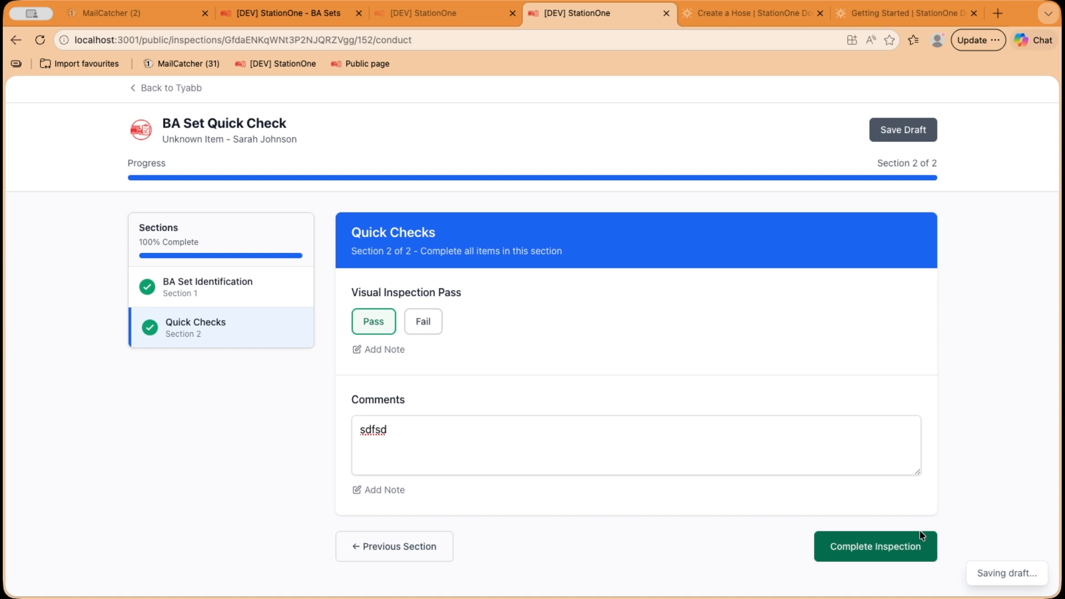
# Complete and confirm the BA Set 1 inspection, declining to inspect another set and viewing the completed inspection instead.
pyautogui.click(921, 537)
pyautogui.click(668, 144)
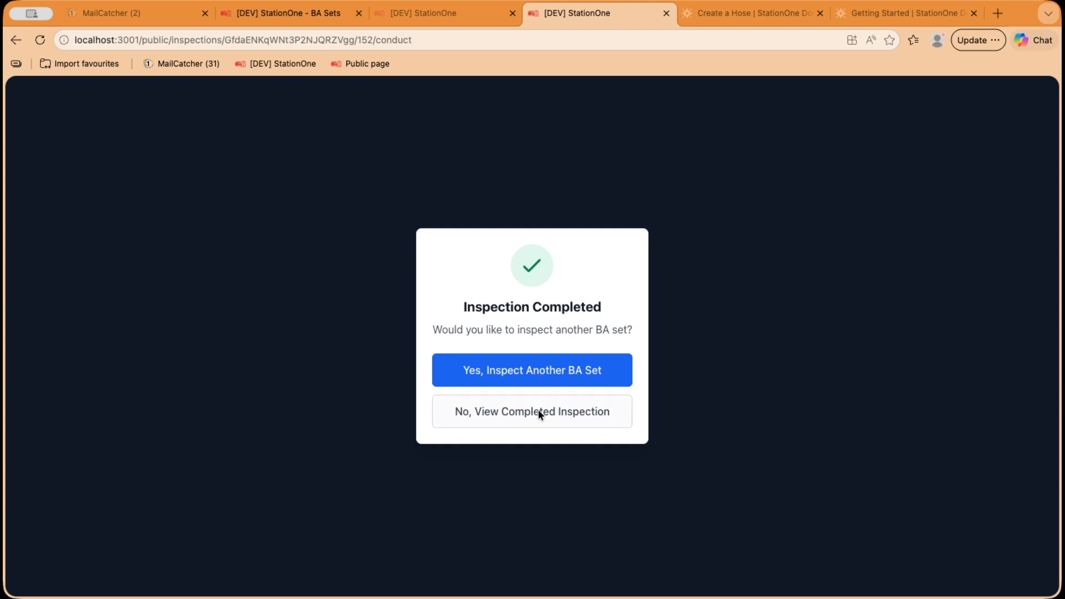
pyautogui.click(604, 417)
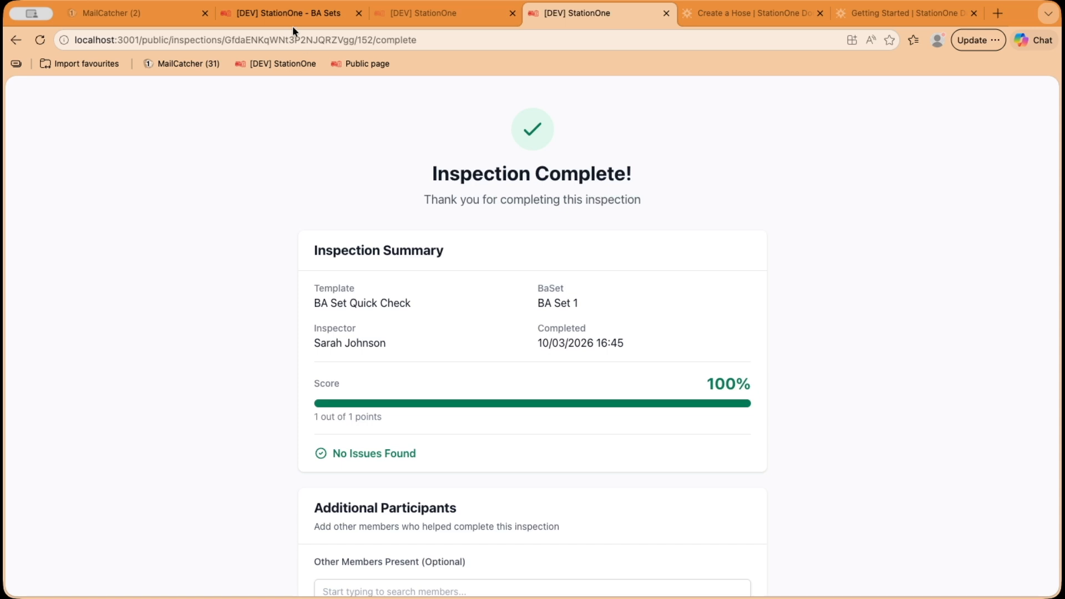
# Open BA Set 1 from the BA sets list and review its components and inspection history.
pyautogui.click(282, 9)
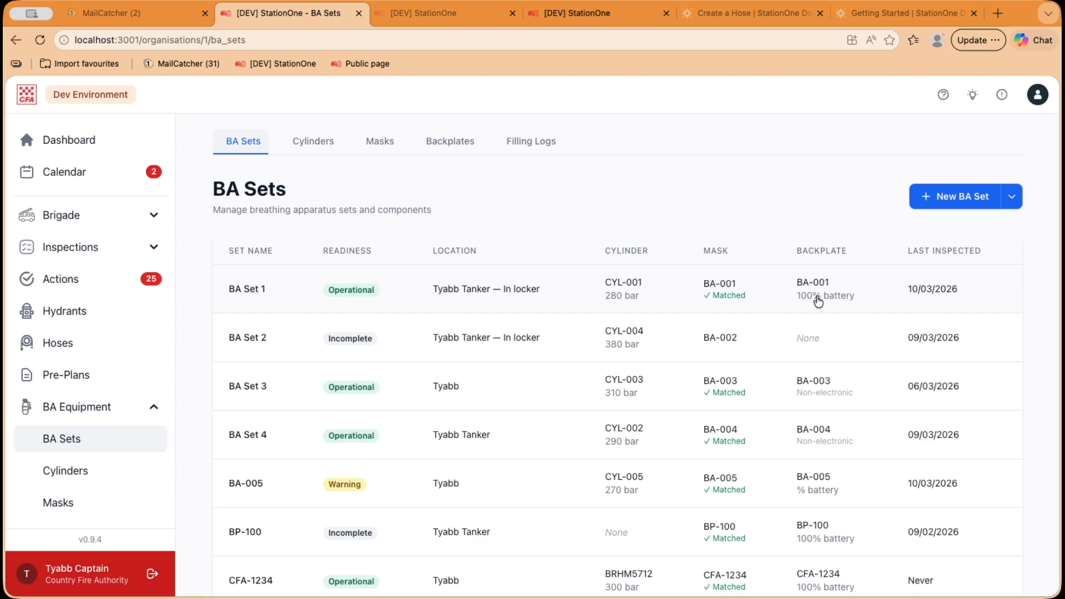
pyautogui.click(593, 300)
pyautogui.scroll(-10, 589, 317)
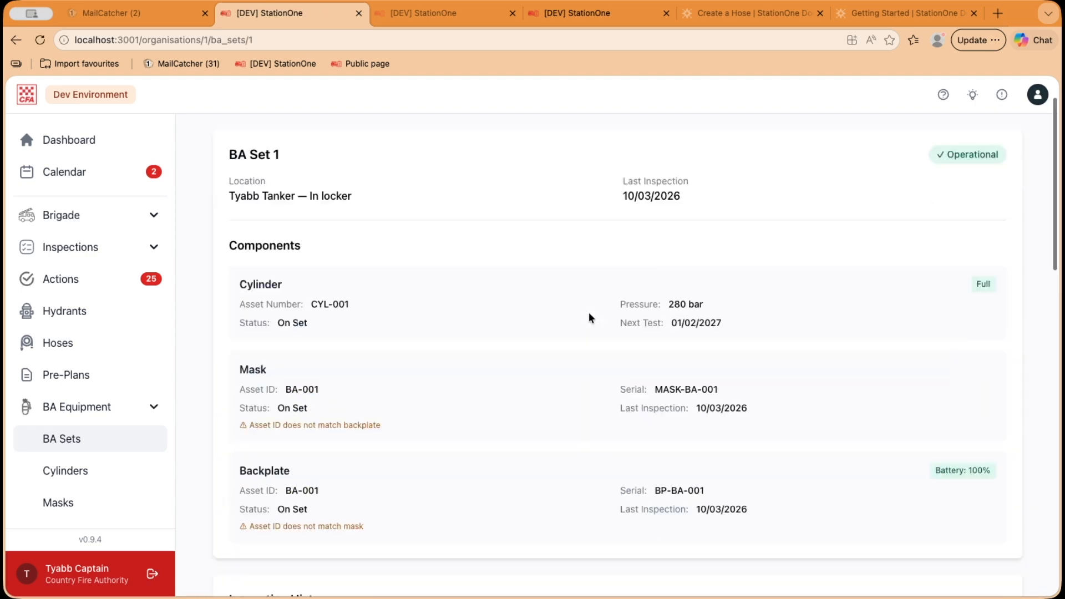
pyautogui.scroll(1, 590, 318)
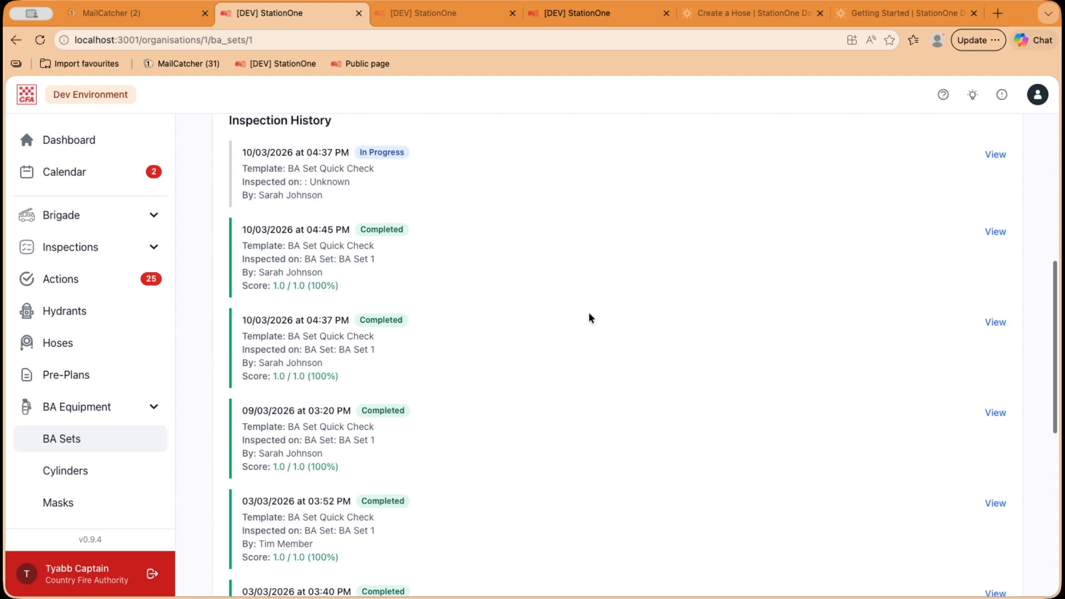
pyautogui.scroll(-8, 589, 315)
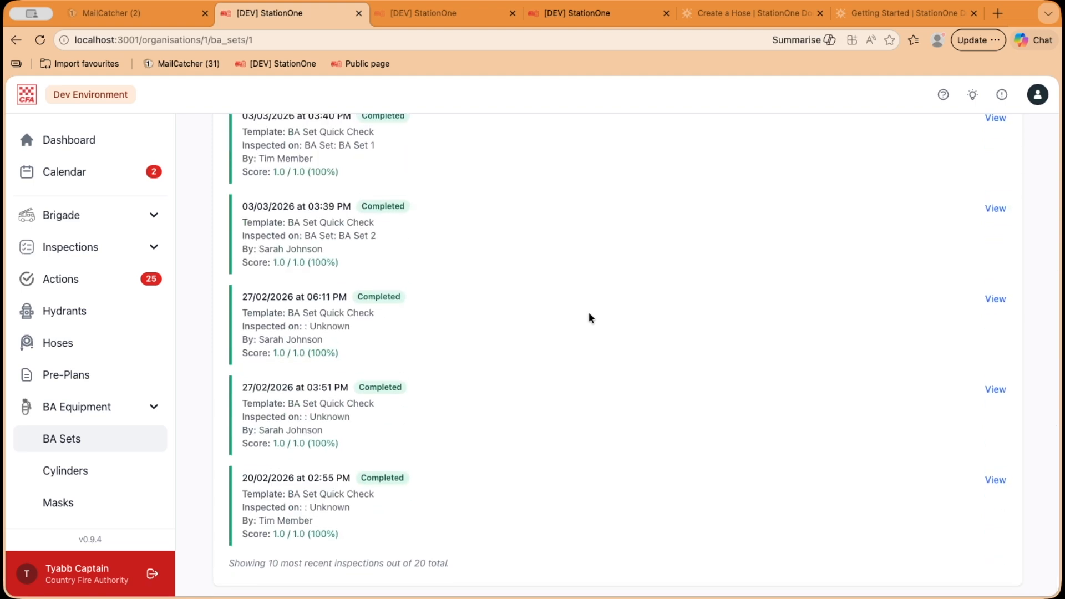
pyautogui.scroll(2, 589, 317)
pyautogui.scroll(10, 589, 315)
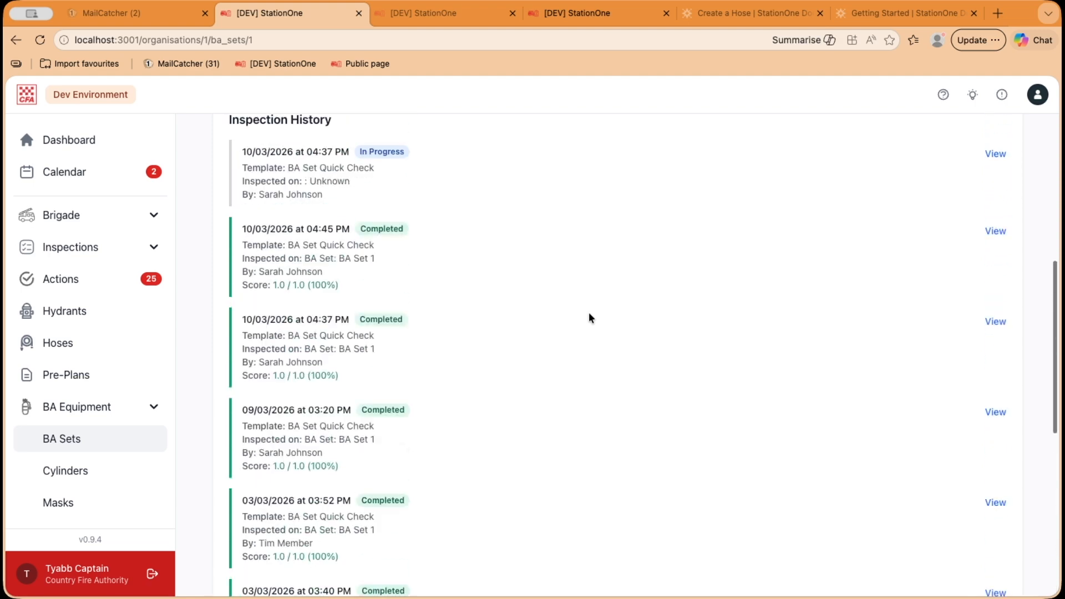
pyautogui.scroll(-2, 517, 385)
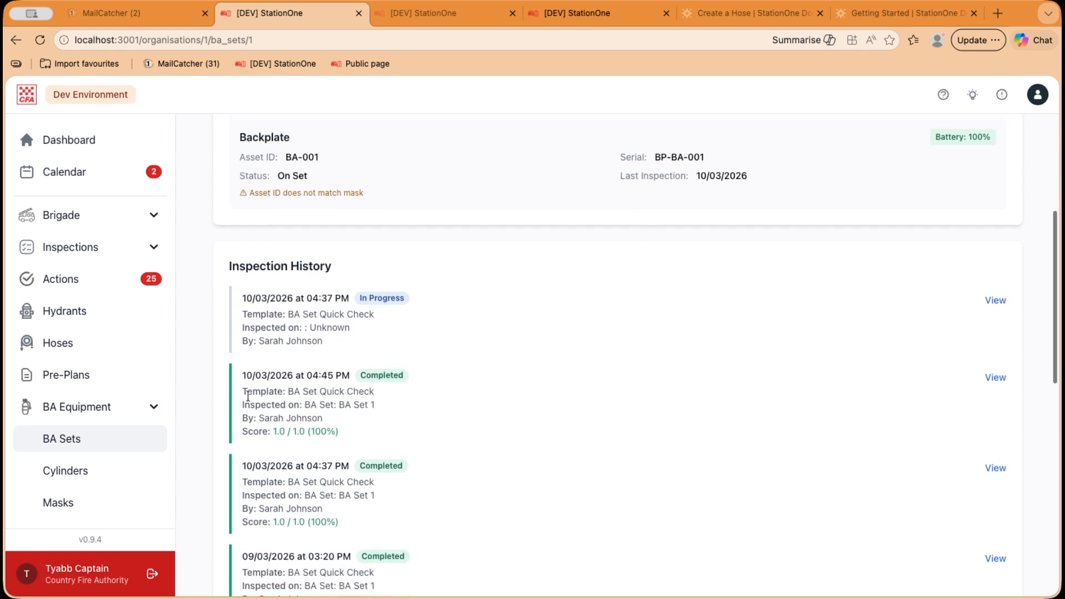
pyautogui.moveTo(252, 391); pyautogui.dragTo(453, 413)
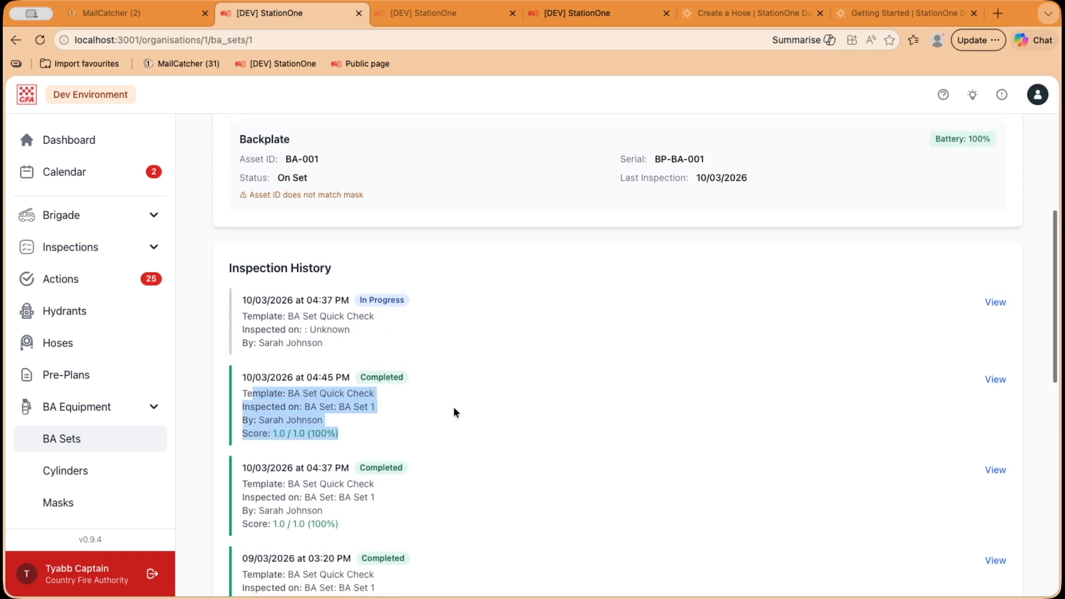
# Open the completed 04:45 PM inspection from BA Set 1's history and review its recorded cylinder, mask, backplate and quick checks.
pyautogui.click(1005, 379)
pyautogui.scroll(-3, 617, 346)
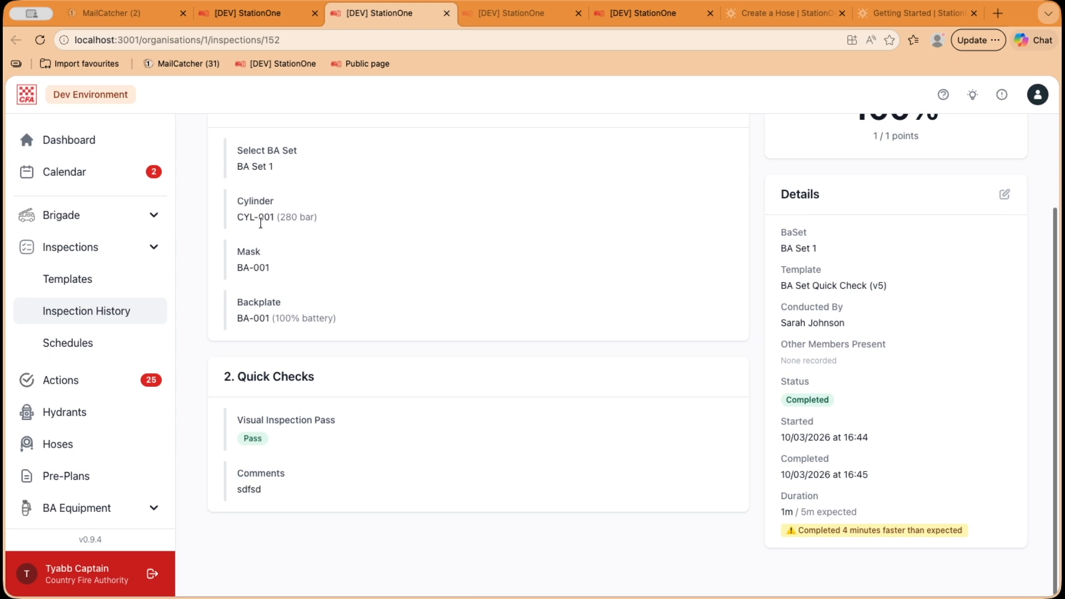
pyautogui.scroll(3, 691, 305)
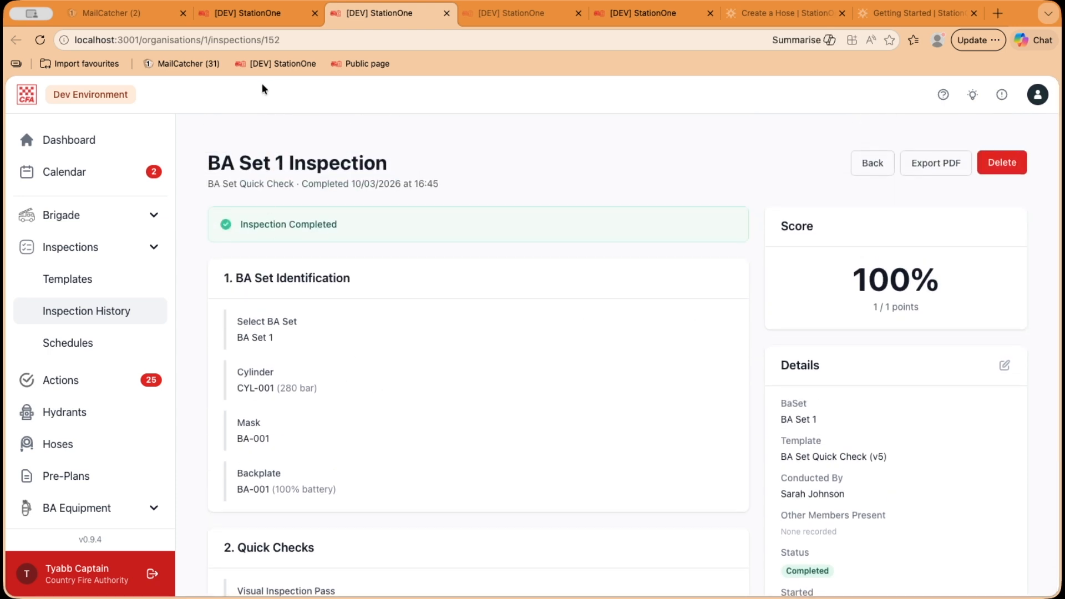
# Start a new filling log from the BA Filling Logs list and choose cylinder CYL-004.
pyautogui.click(258, 21)
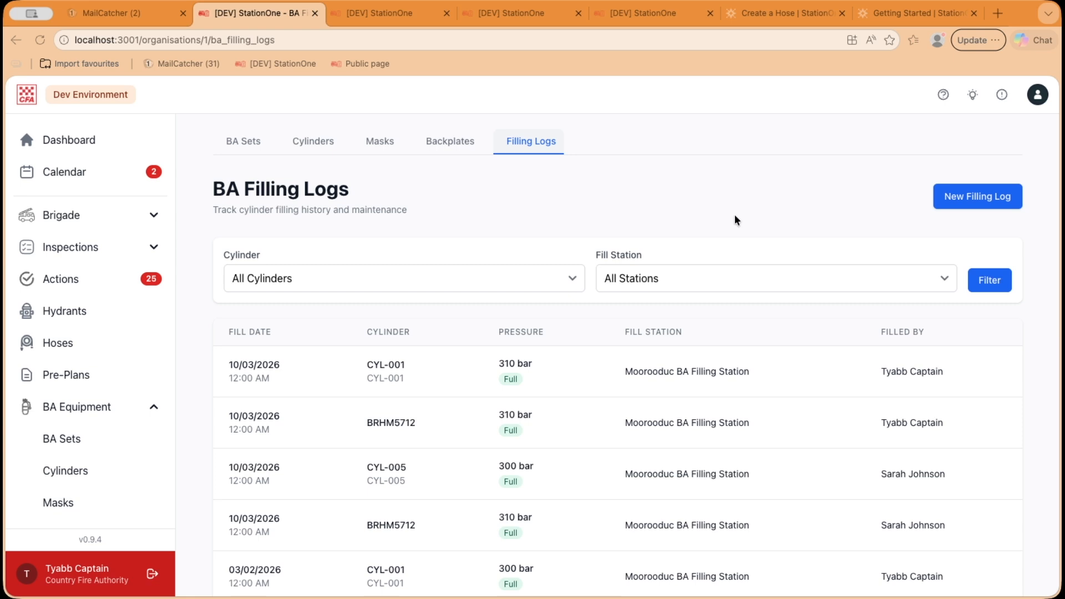
pyautogui.click(734, 215)
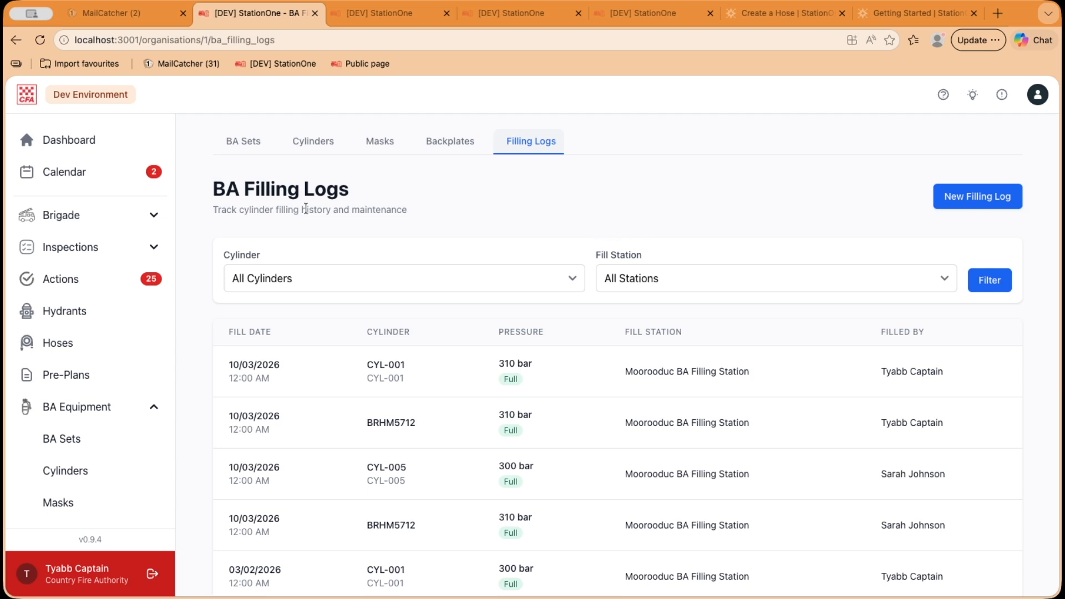
pyautogui.click(944, 198)
pyautogui.click(702, 227)
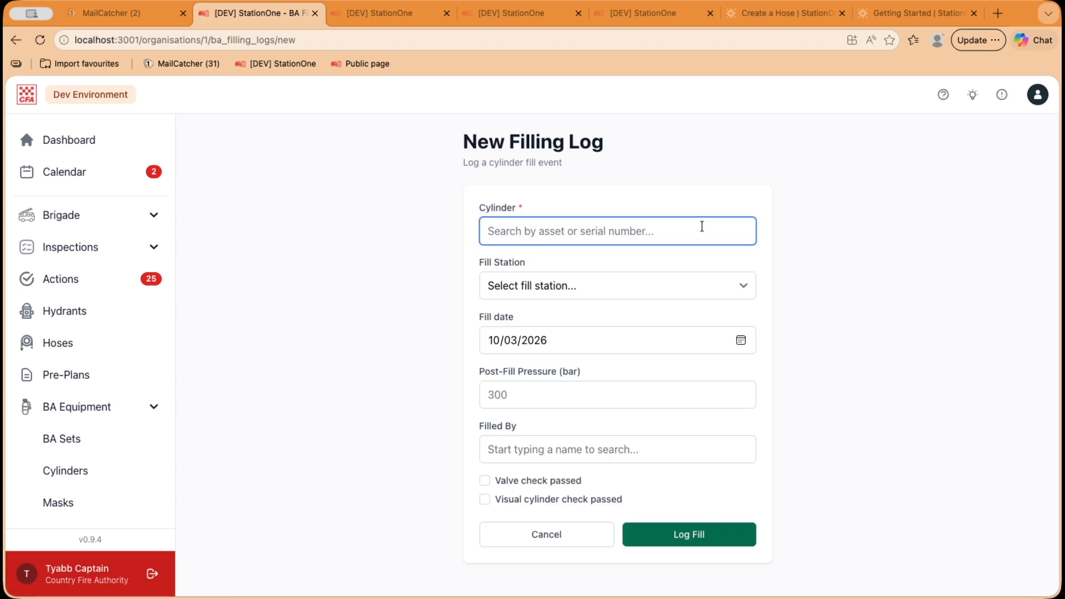
pyautogui.write('cyc')
pyautogui.press('BackSpace')
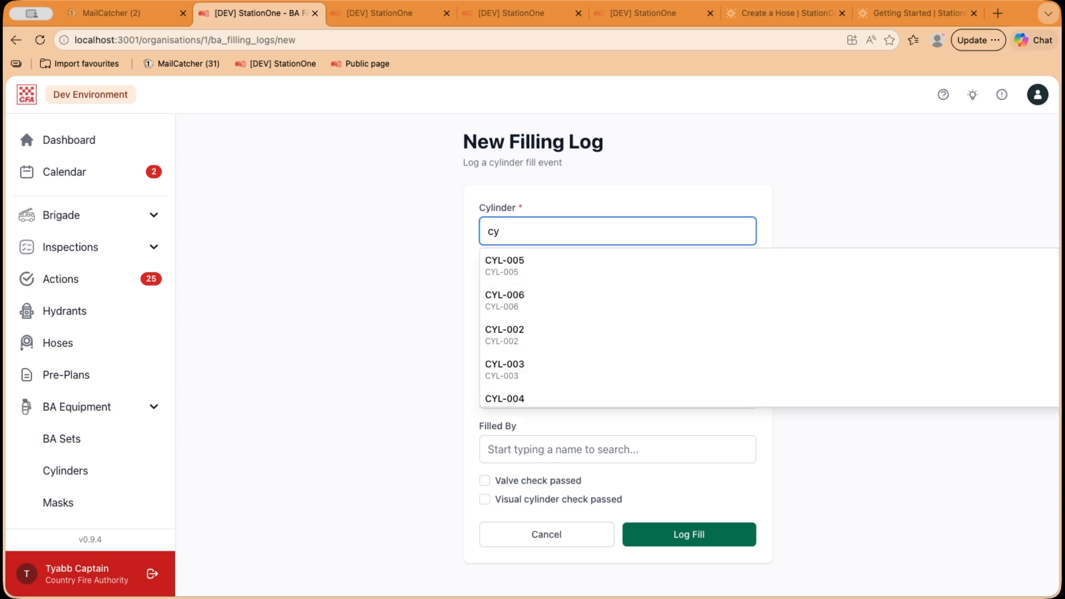
pyautogui.scroll(-1, 622, 333)
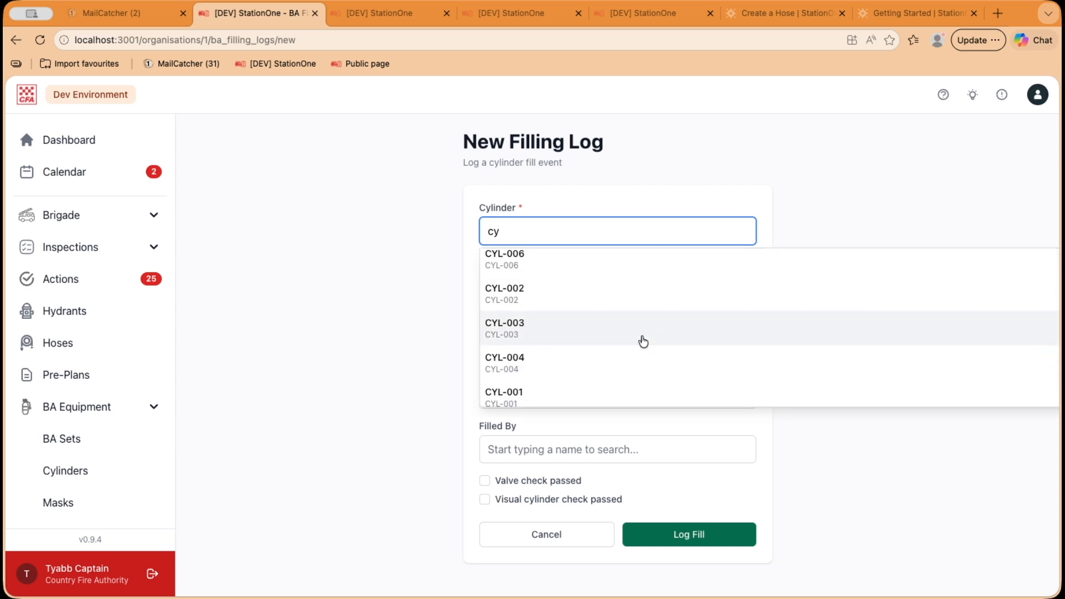
pyautogui.click(544, 364)
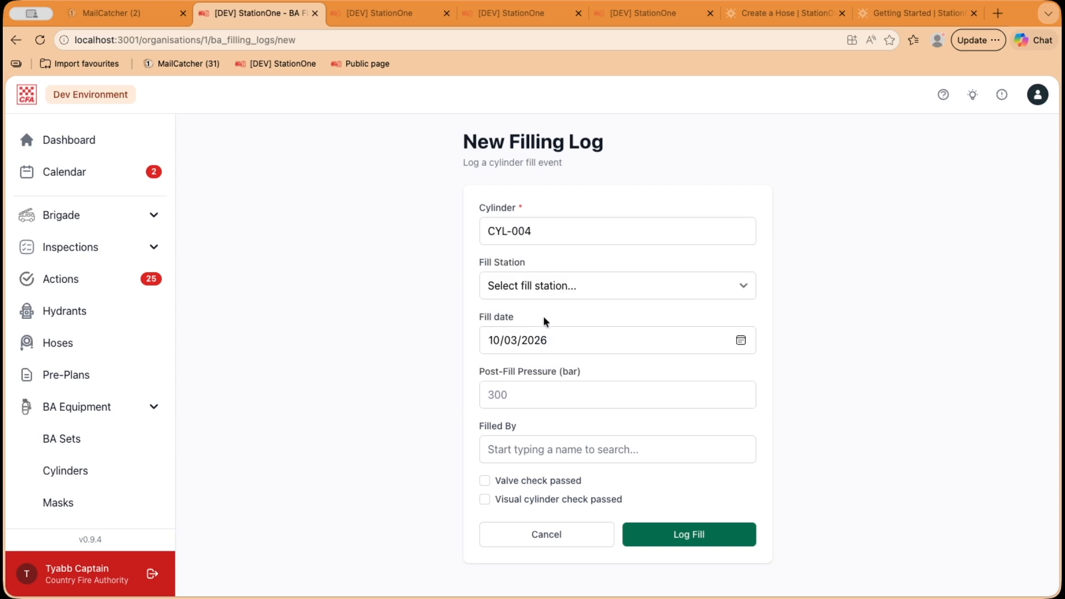
# Set the fill station to Moorooduc BA Filling Station and the post-fill pressure to 310 bar.
pyautogui.click(580, 298)
pyautogui.click(569, 298)
pyautogui.click(522, 389)
pyautogui.write('310')
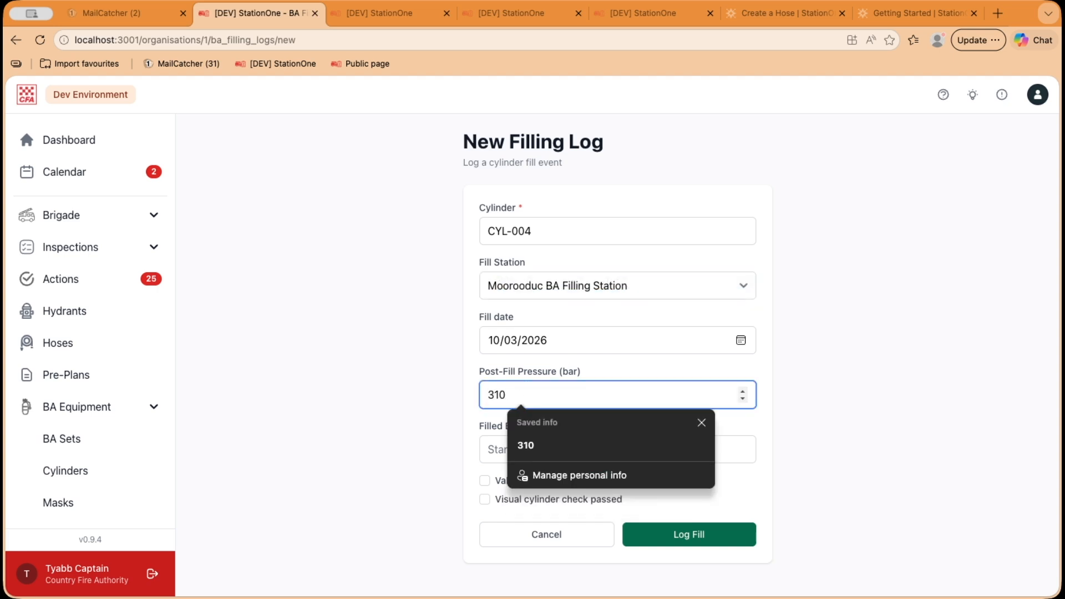
pyautogui.click(839, 412)
# Choose the brigade member who filled the cylinder, mark the valve and visual cylinder checks as passed, and log the fill.
pyautogui.click(688, 451)
pyautogui.write('sara')
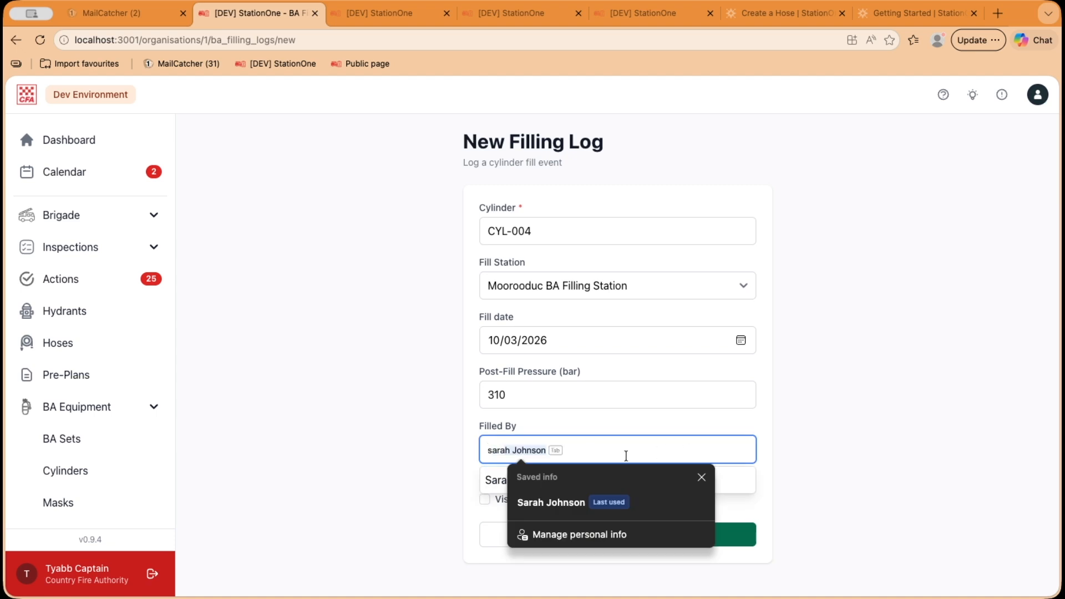
pyautogui.click(481, 481)
pyautogui.click(485, 481)
pyautogui.click(485, 499)
pyautogui.click(677, 532)
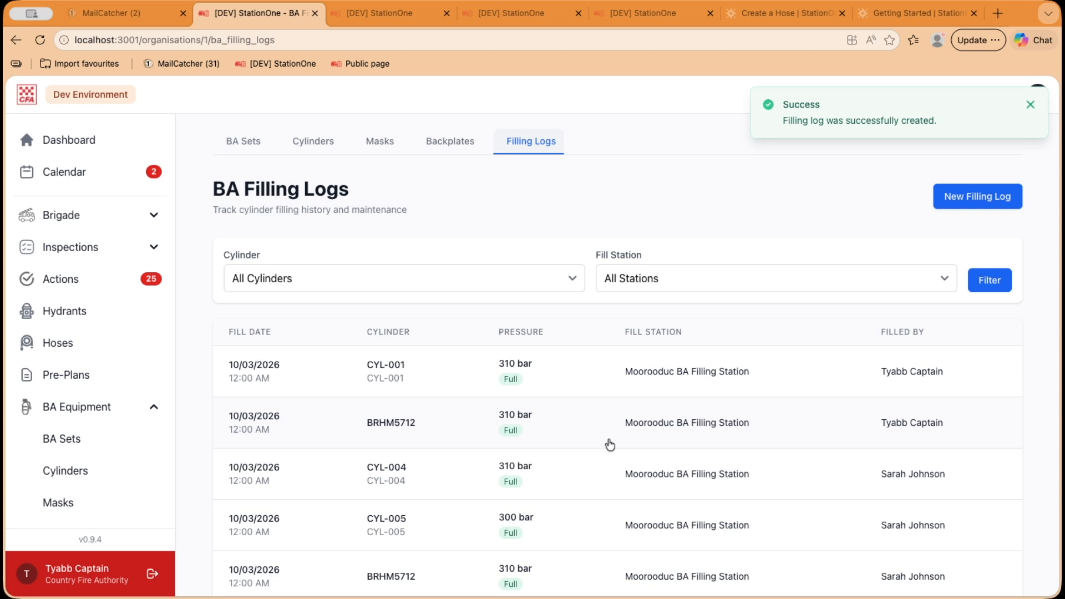
# Review the BA filling logs for the CYL-004 entry, and check the cylinders list for its pressure.
pyautogui.scroll(-2, 609, 442)
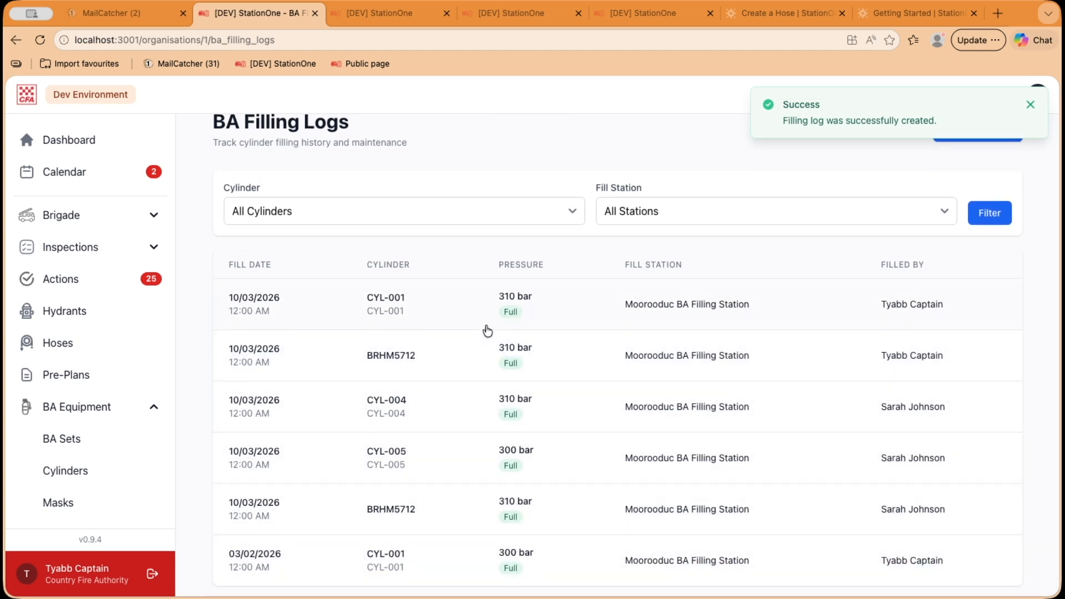
pyautogui.scroll(2, 405, 504)
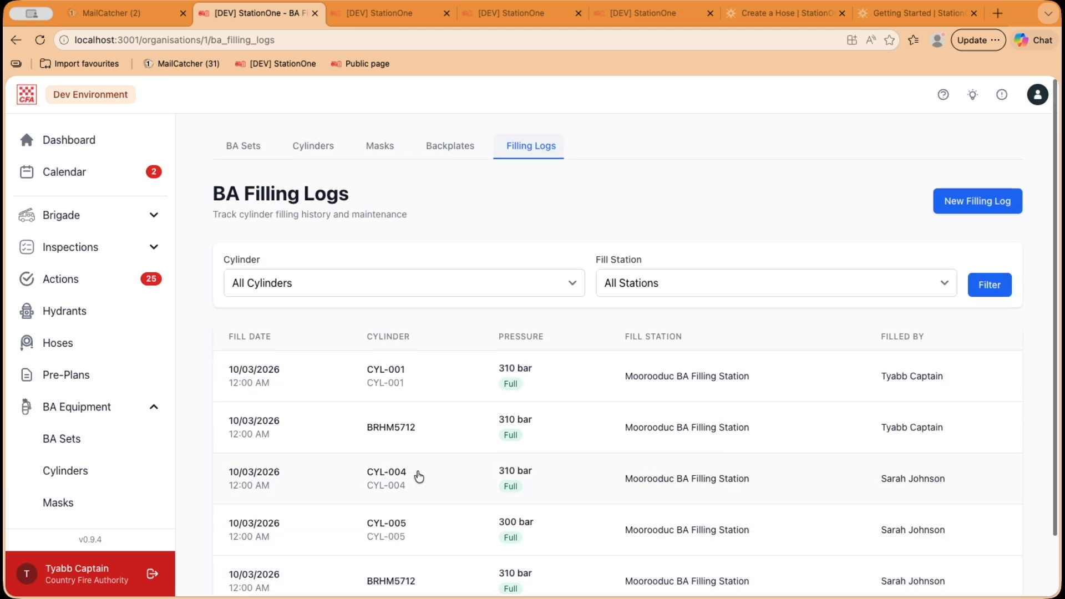
pyautogui.click(340, 146)
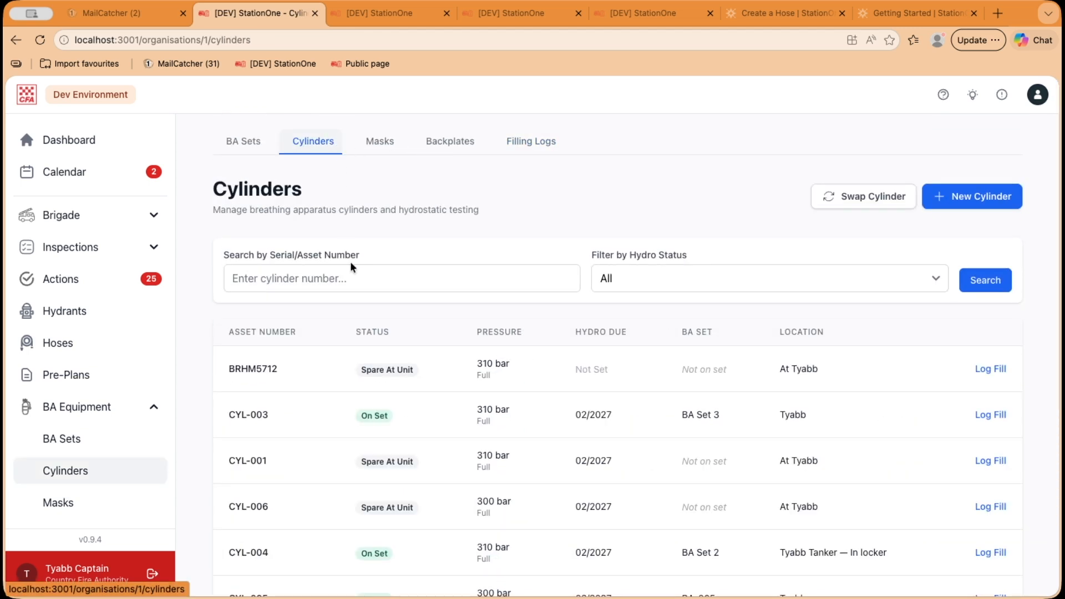
pyautogui.scroll(-1, 444, 428)
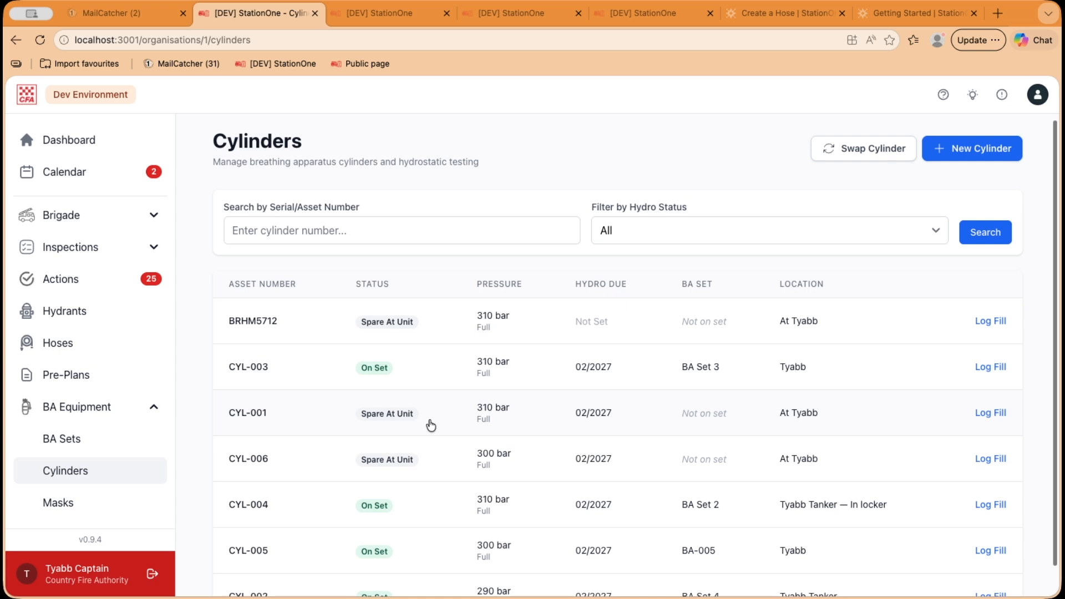
# Review the filling history in cylinder CYL-004's details, return to the cylinders list, and switch to the BA sets.
pyautogui.scroll(-1, 433, 426)
pyautogui.click(433, 465)
pyautogui.scroll(-1, 431, 459)
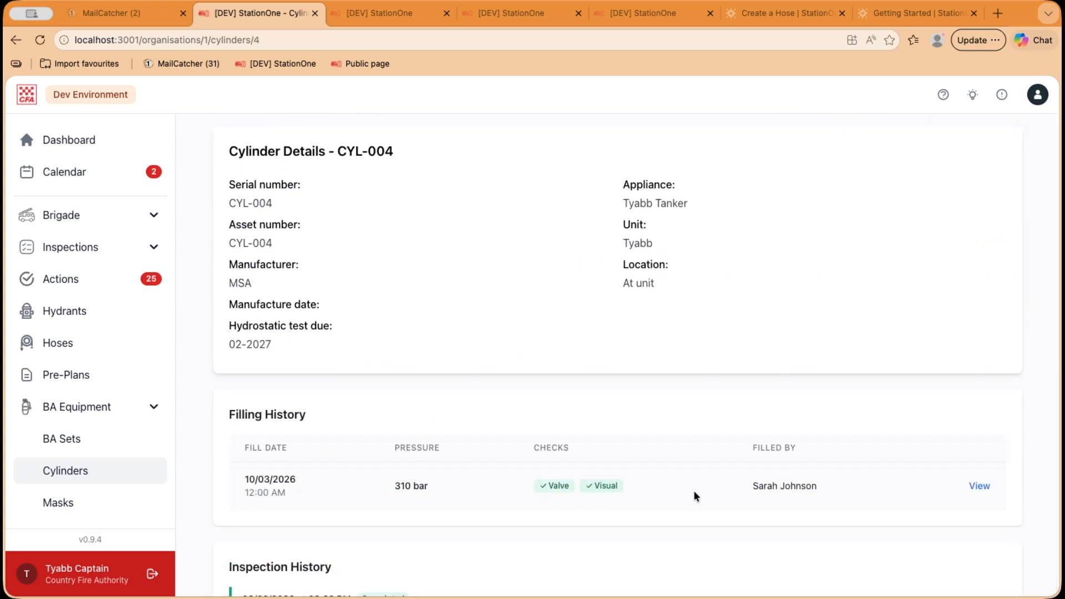
pyautogui.scroll(1, 755, 398)
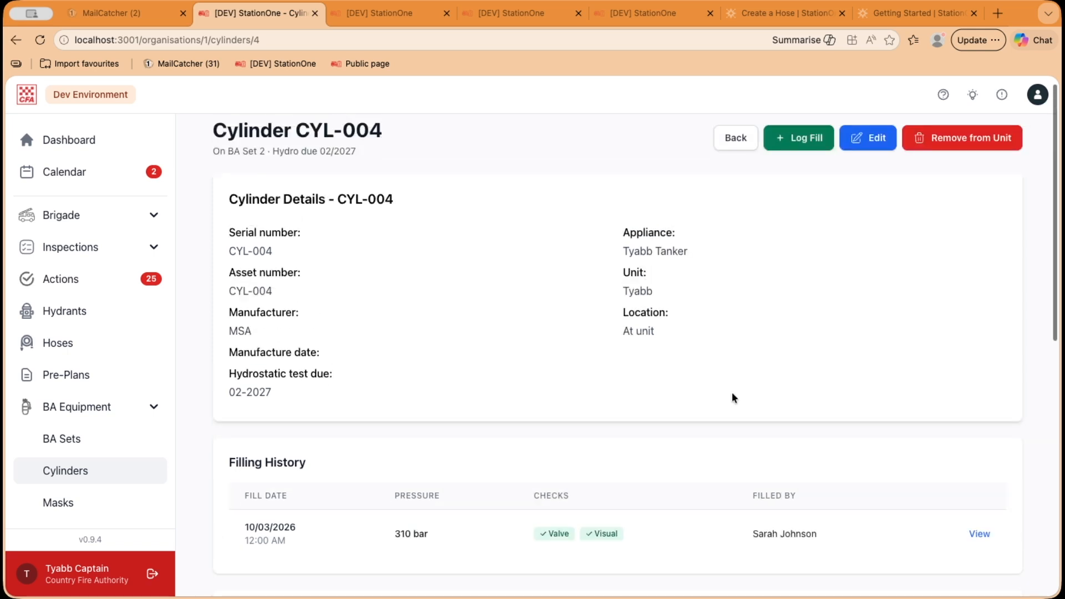
pyautogui.click(726, 147)
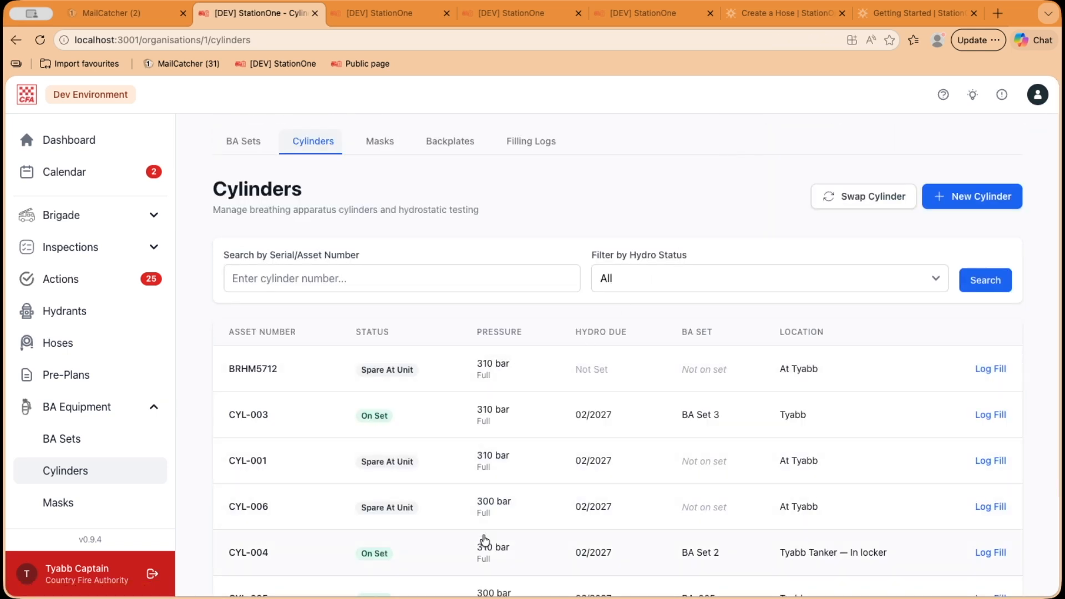
pyautogui.scroll(-1, 500, 519)
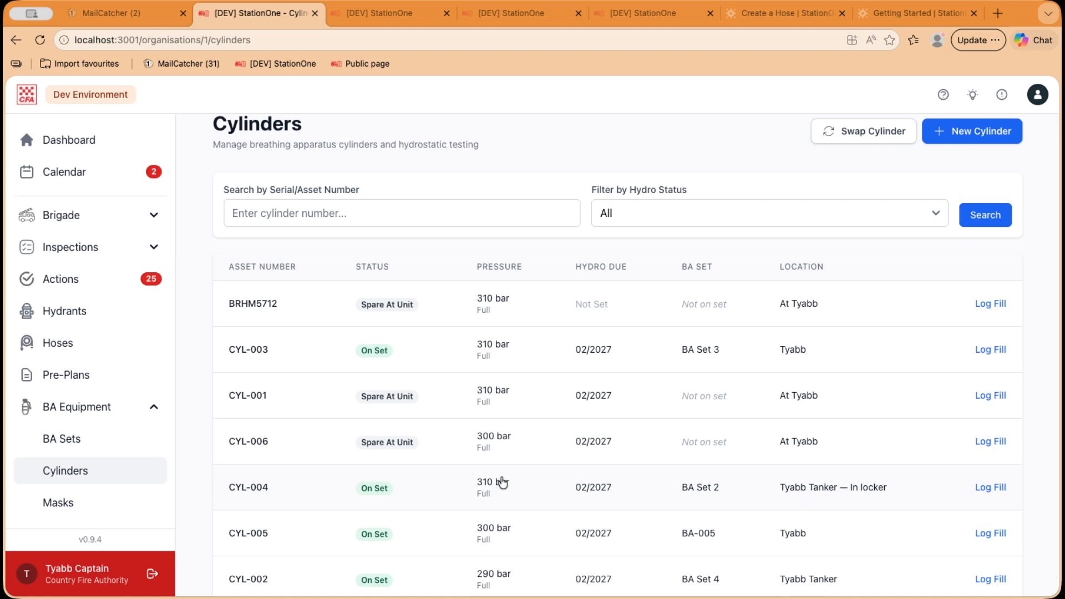
pyautogui.scroll(1, 499, 483)
pyautogui.click(252, 150)
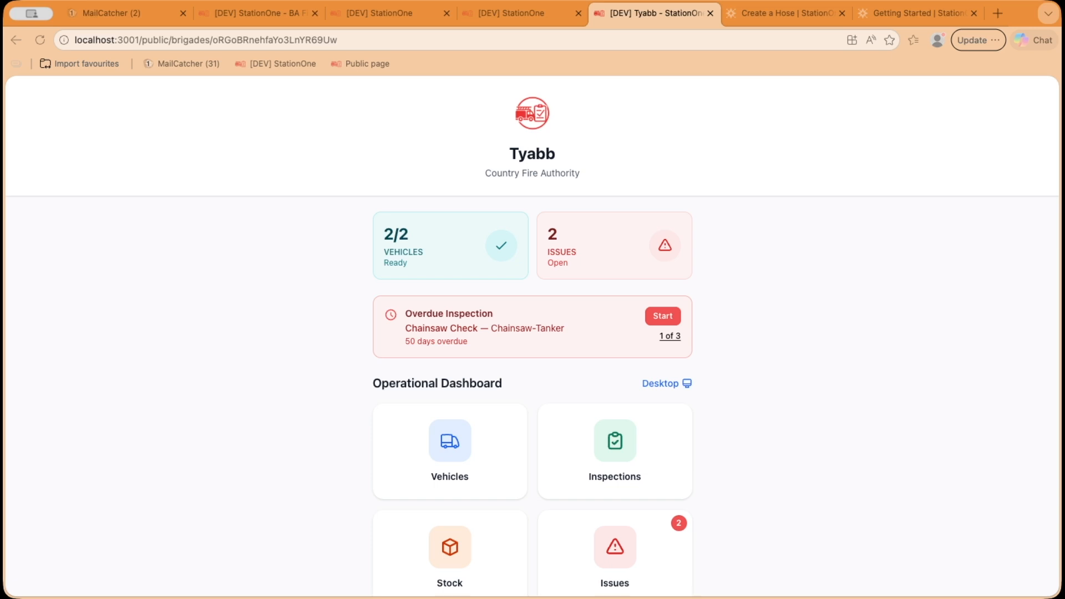
# Open BA Equipment from Tyabb's public brigade page and find cylinder CYL-002 among the listed cylinders.
pyautogui.click(943, 393)
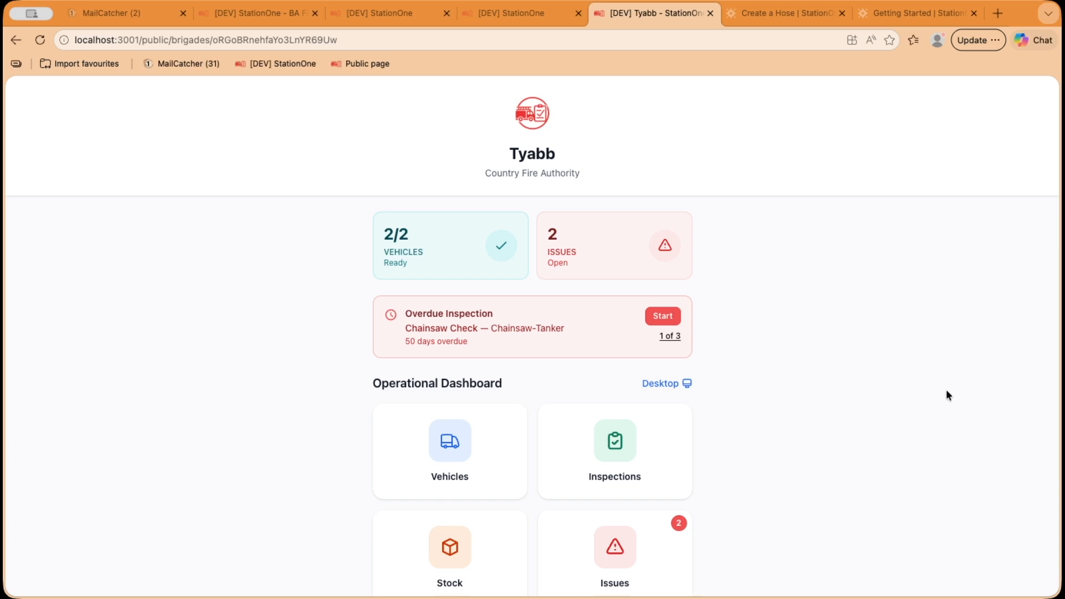
pyautogui.scroll(-9, 856, 404)
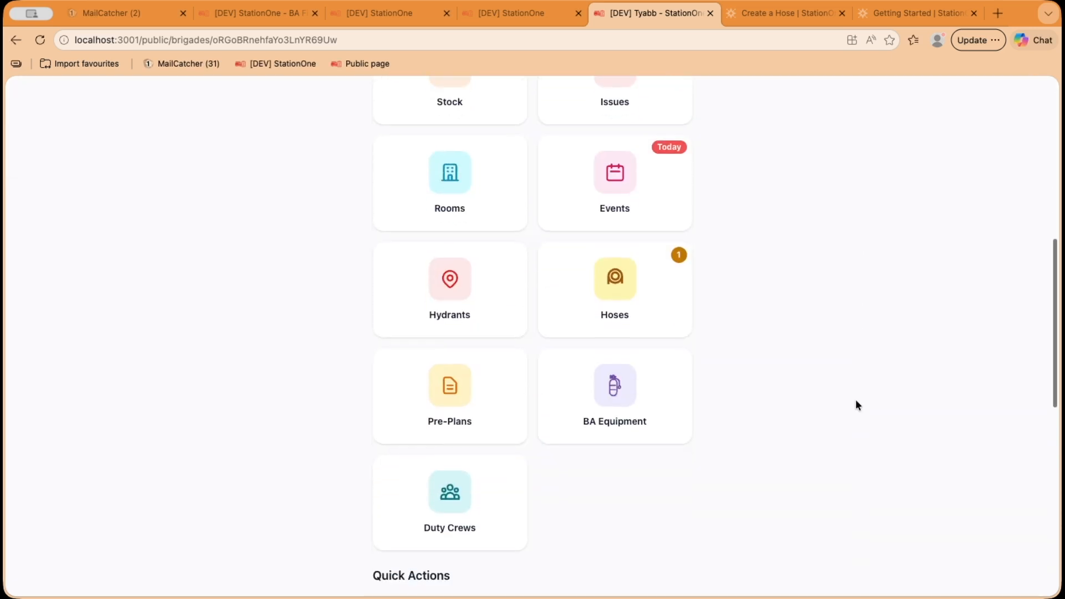
pyautogui.scroll(-1, 856, 400)
pyautogui.click(653, 383)
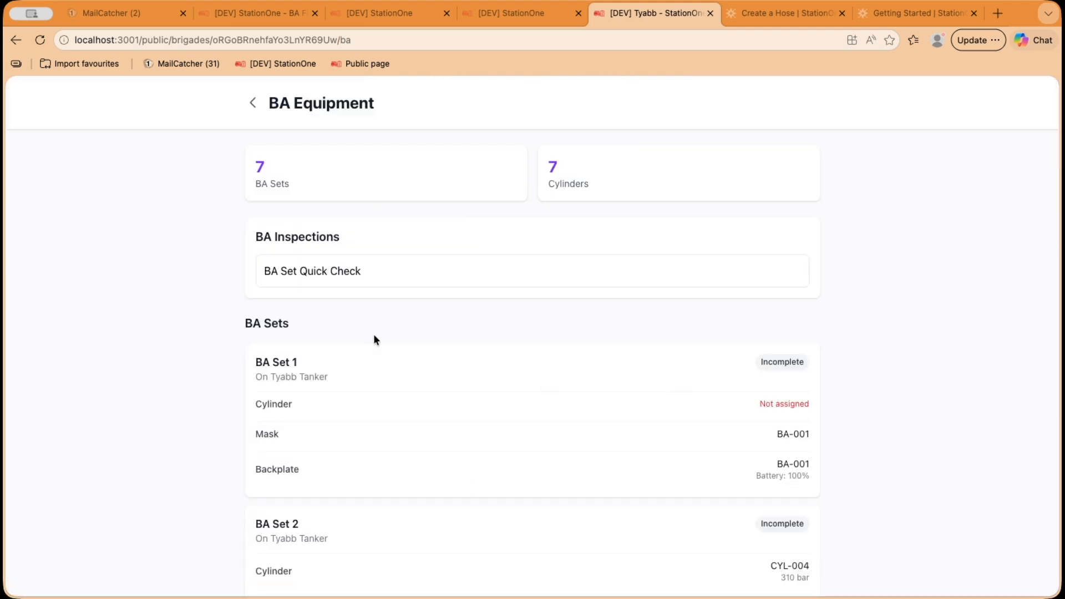
pyautogui.scroll(-15, 416, 376)
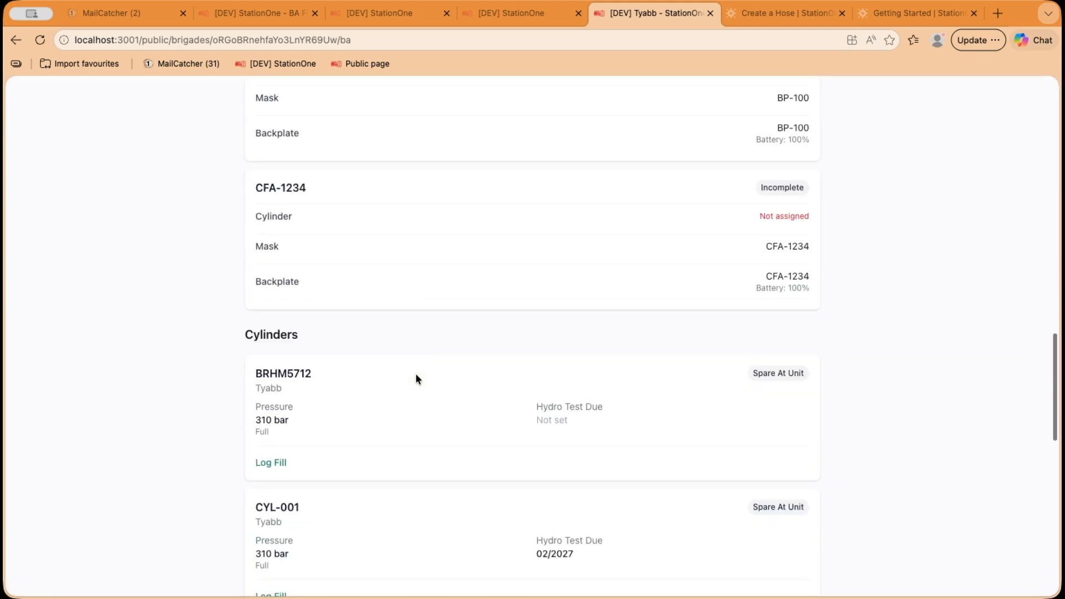
pyautogui.scroll(-3, 416, 376)
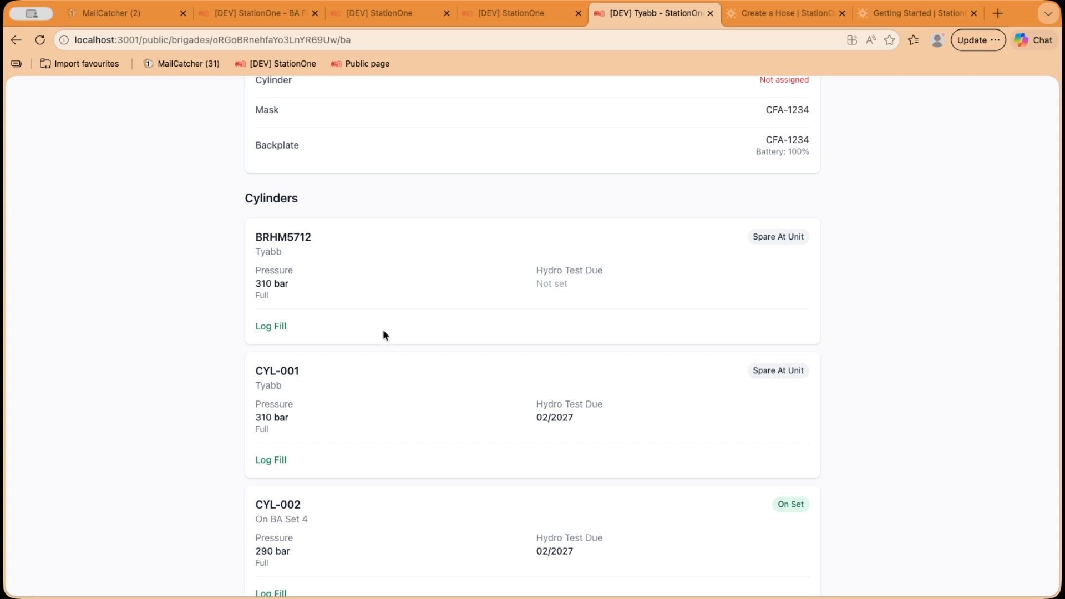
pyautogui.scroll(-4, 399, 411)
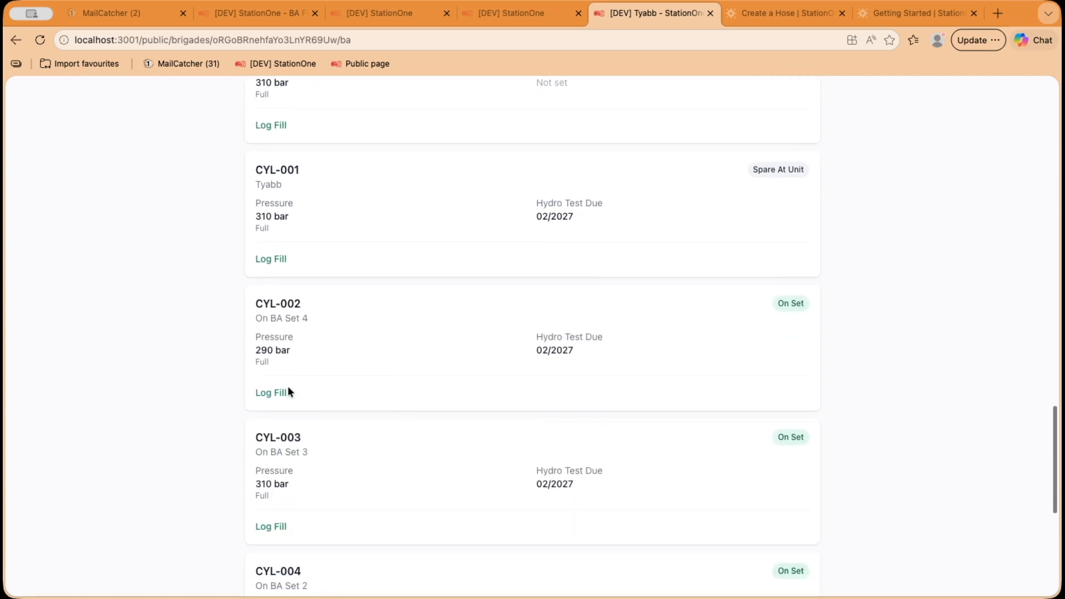
# Start a fill log for CYL-002, choose the brigade member's name, and set the fill station to Moorooduc BA Filling Station.
pyautogui.click(260, 394)
pyautogui.click(432, 213)
pyautogui.write('sara')
pyautogui.click(451, 238)
pyautogui.click(460, 275)
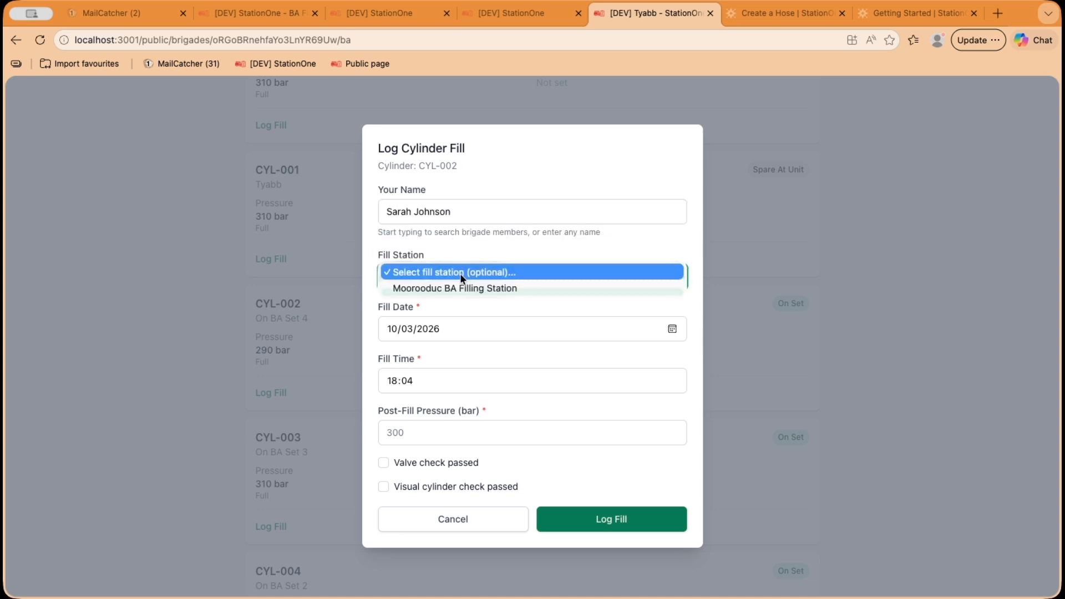
pyautogui.click(458, 289)
# Set the post-fill pressure to 300 bar, mark the valve and visual cylinder checks as passed, and log the fill.
pyautogui.click(426, 438)
pyautogui.write('300')
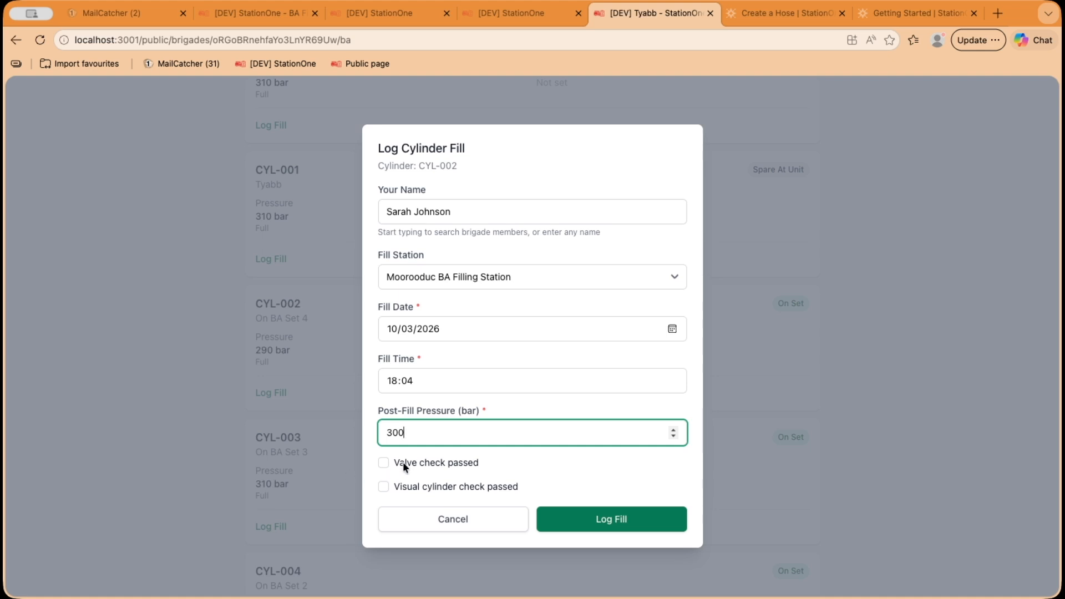
pyautogui.click(404, 463)
pyautogui.click(429, 484)
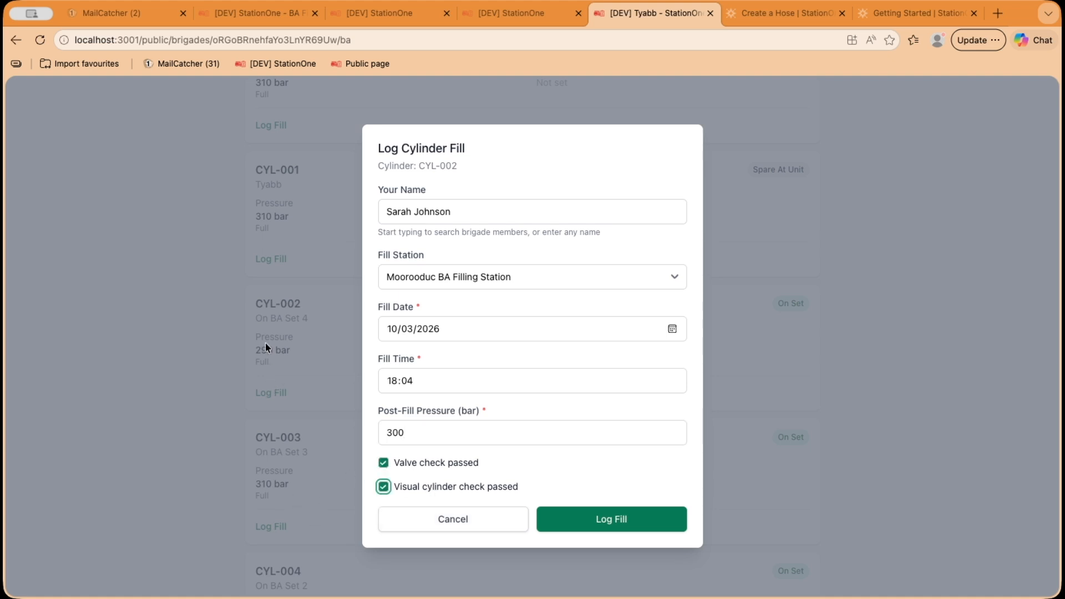
pyautogui.click(615, 518)
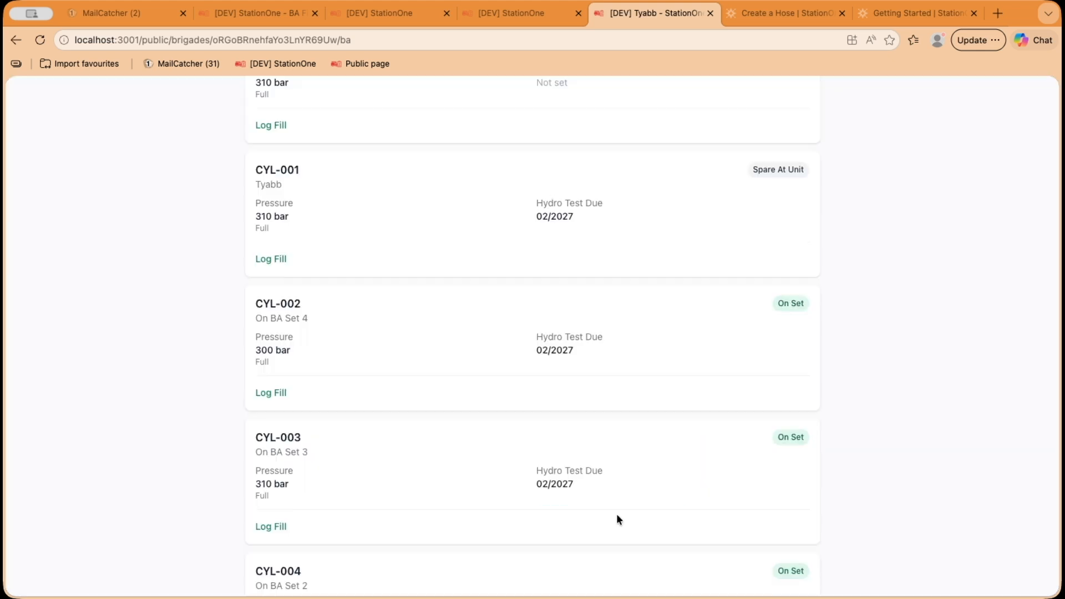
# Check CYL-002's pressure on the public BA Equipment page and in the organisation's cylinders list.
pyautogui.moveTo(261, 350); pyautogui.dragTo(281, 350)
pyautogui.click(248, 13)
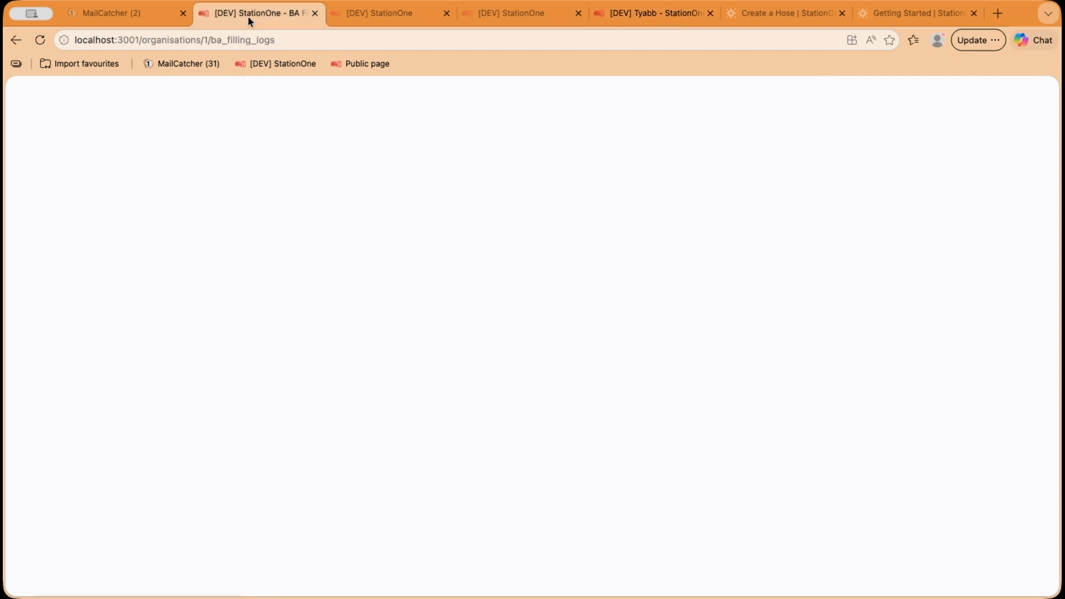
pyautogui.click(316, 148)
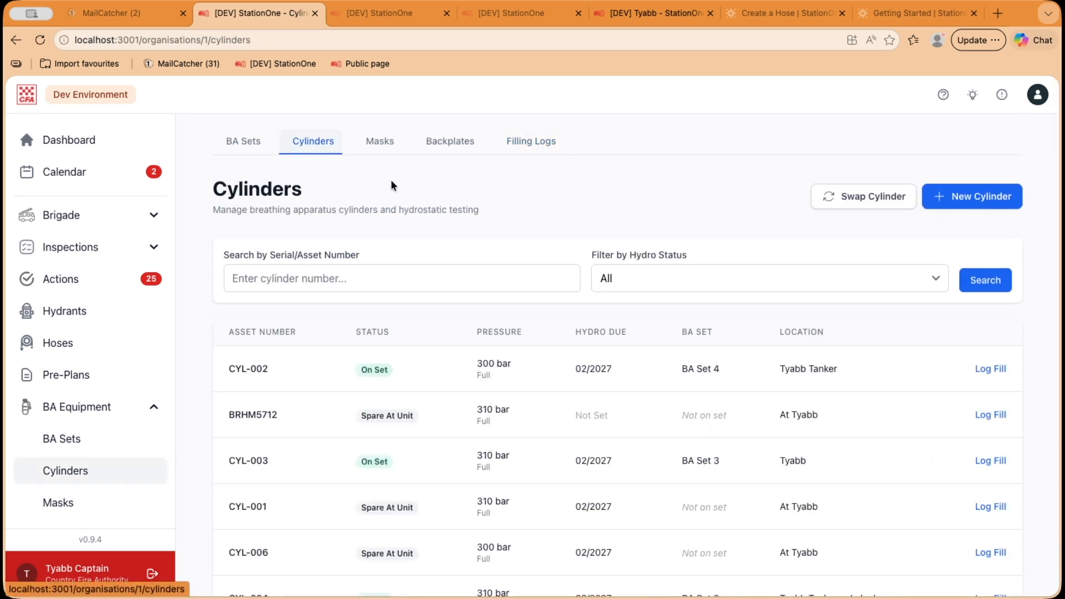
pyautogui.scroll(-3, 333, 328)
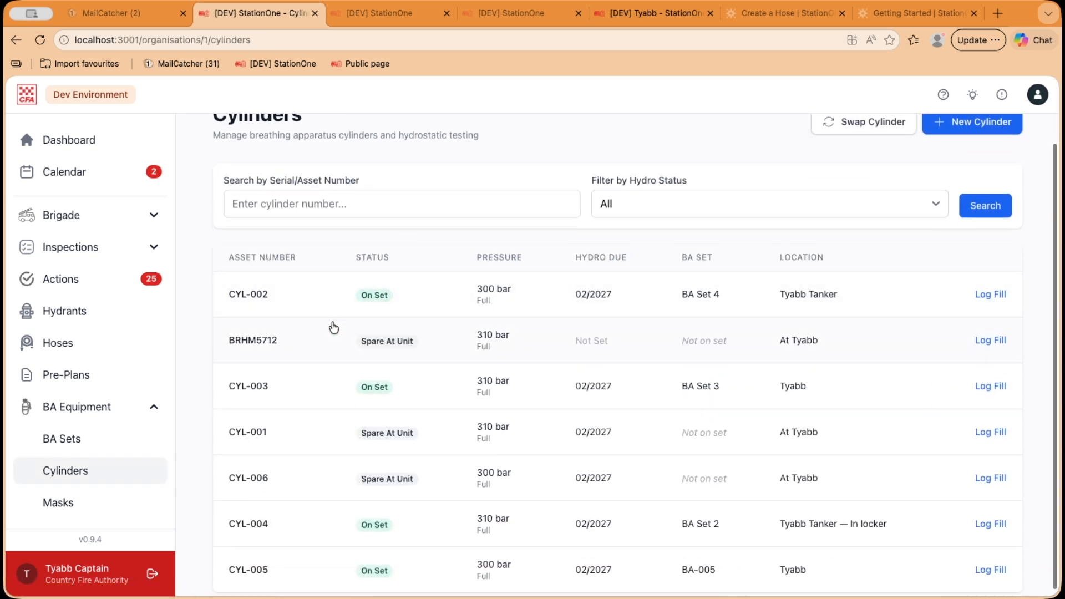
# Open the details of cylinder CYL-002 and review its filling history entry.
pyautogui.click(483, 301)
pyautogui.scroll(-3, 478, 370)
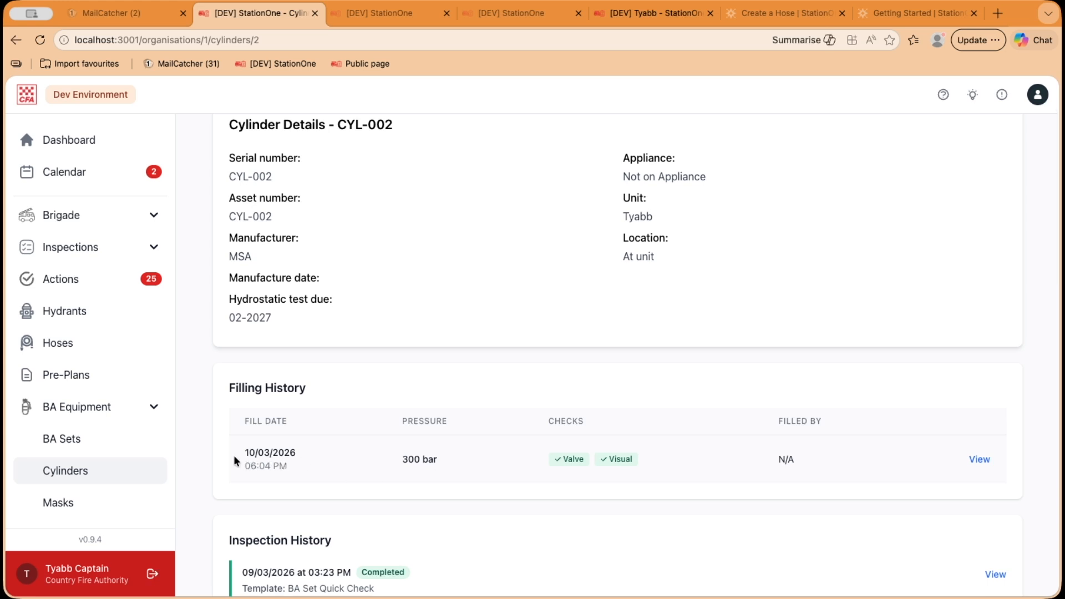
pyautogui.moveTo(241, 451); pyautogui.dragTo(433, 469)
pyautogui.click(495, 468)
pyautogui.scroll(3, 494, 468)
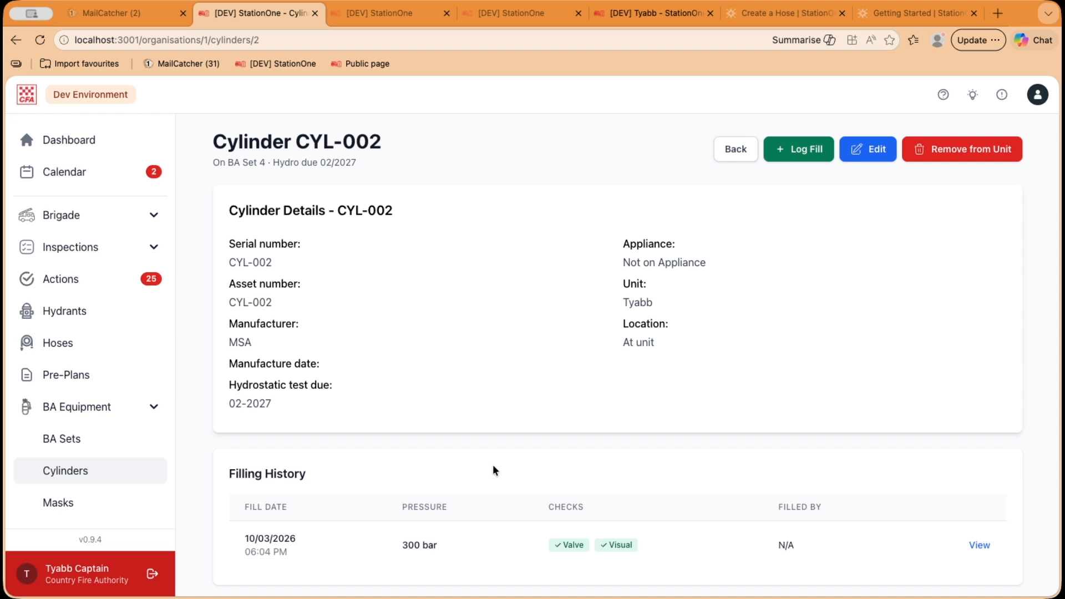